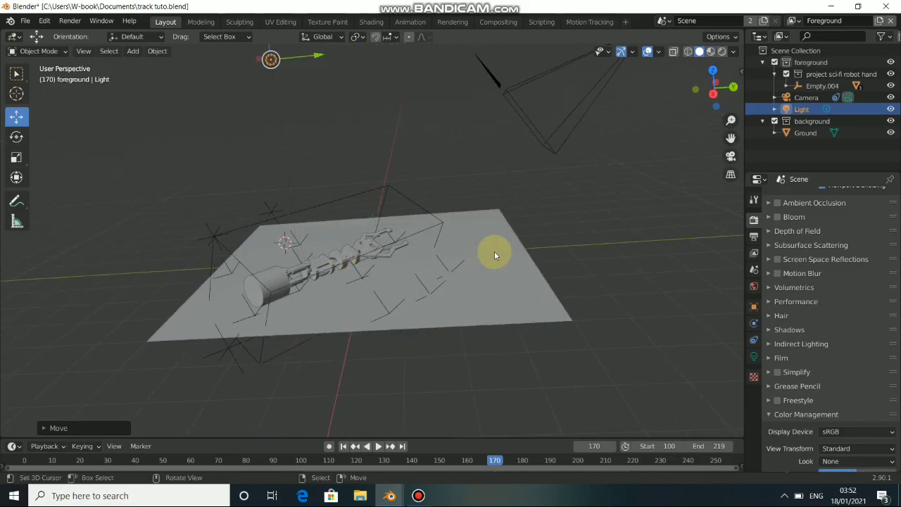
- View the scene through the camera and render the current frame as an image
{"action": "key", "text": "KP_0"}
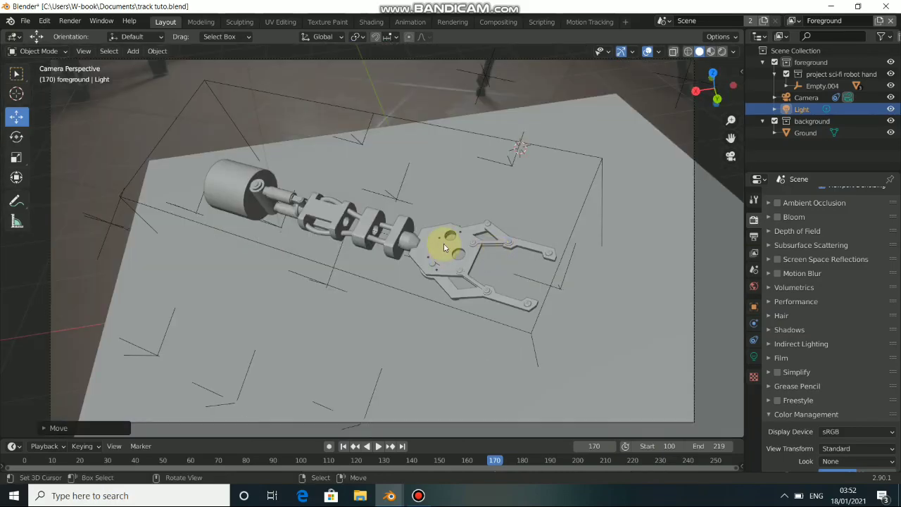
{"action": "scroll", "coordinate": [442, 250], "scroll_direction": "down", "scroll_amount": 5}
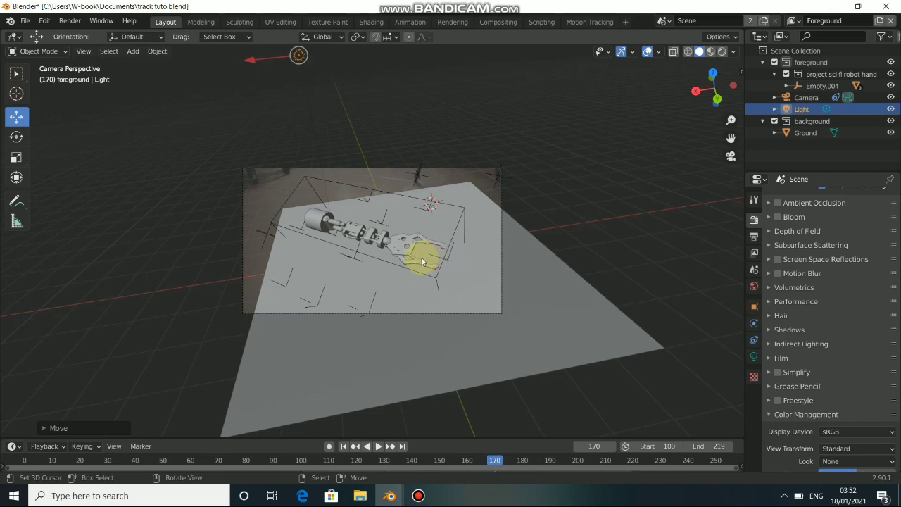
{"action": "key", "text": "F12"}
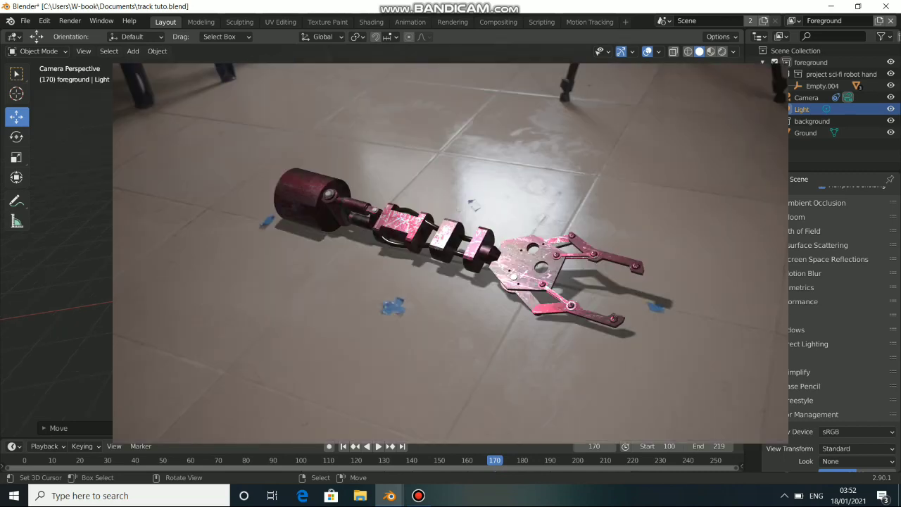
- Show the camera view with rendered viewport shading and fit the camera frame to the viewport
{"action": "middle_click_drag", "start_coordinate": [309, 293], "coordinate": [392, 294]}
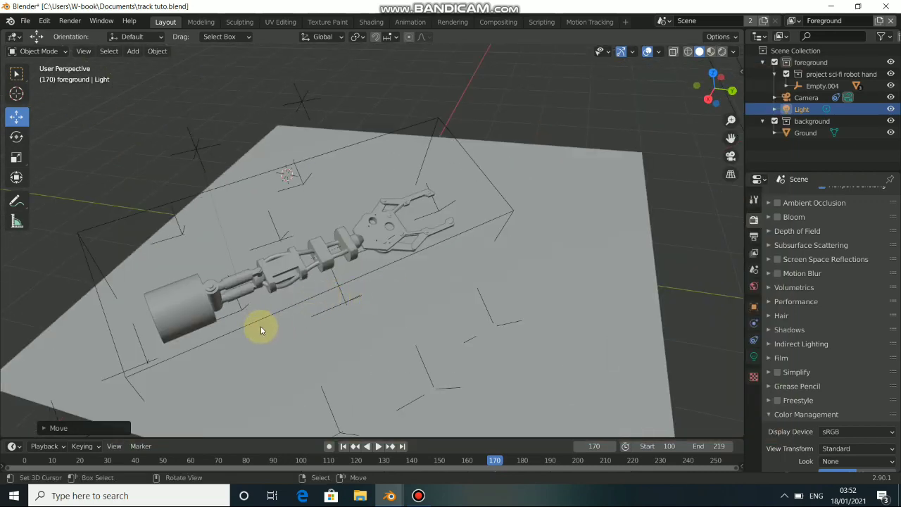
{"action": "middle_click_drag", "start_coordinate": [353, 310], "coordinate": [493, 290]}
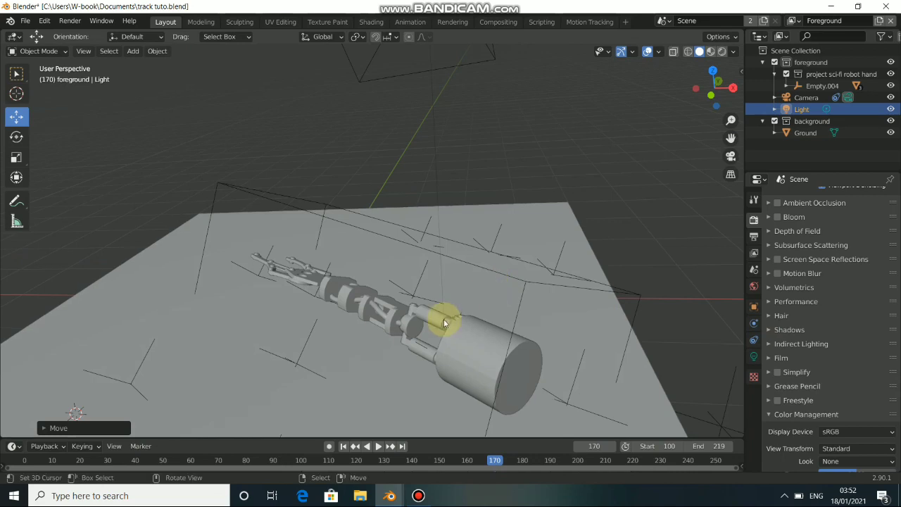
{"action": "middle_click_drag", "start_coordinate": [446, 318], "coordinate": [546, 290]}
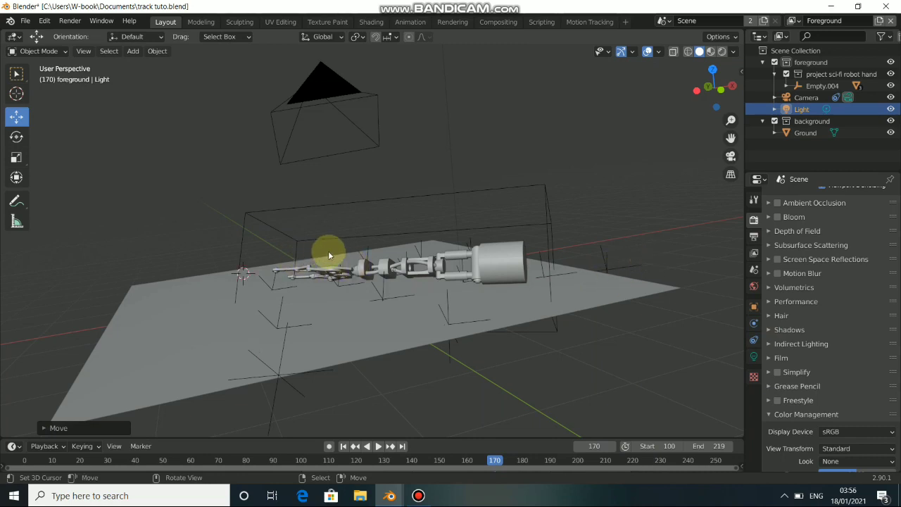
{"action": "middle_click_drag", "start_coordinate": [328, 251], "coordinate": [347, 263]}
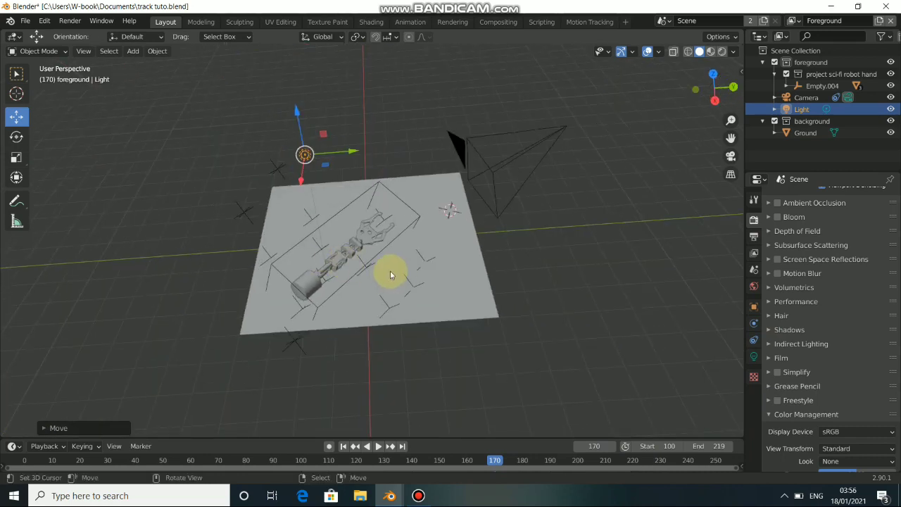
{"action": "key", "text": "KP_0"}
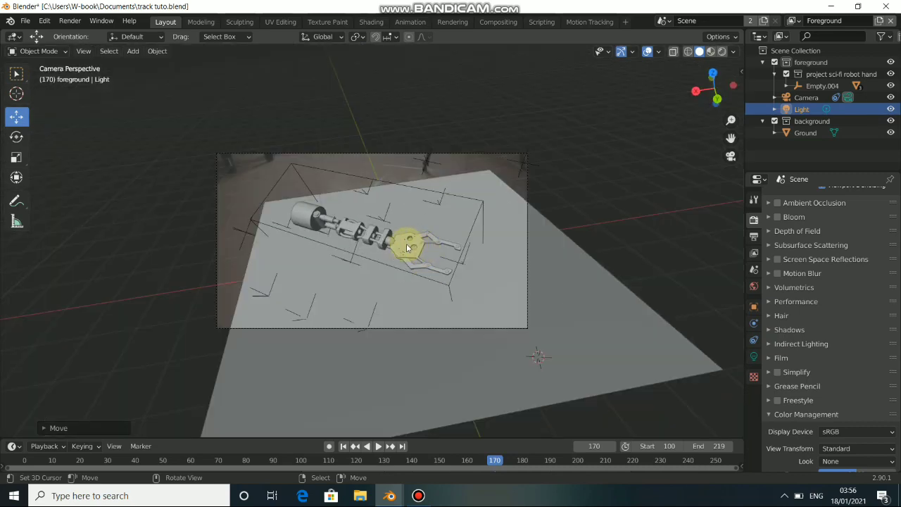
{"action": "left_click", "coordinate": [721, 51]}
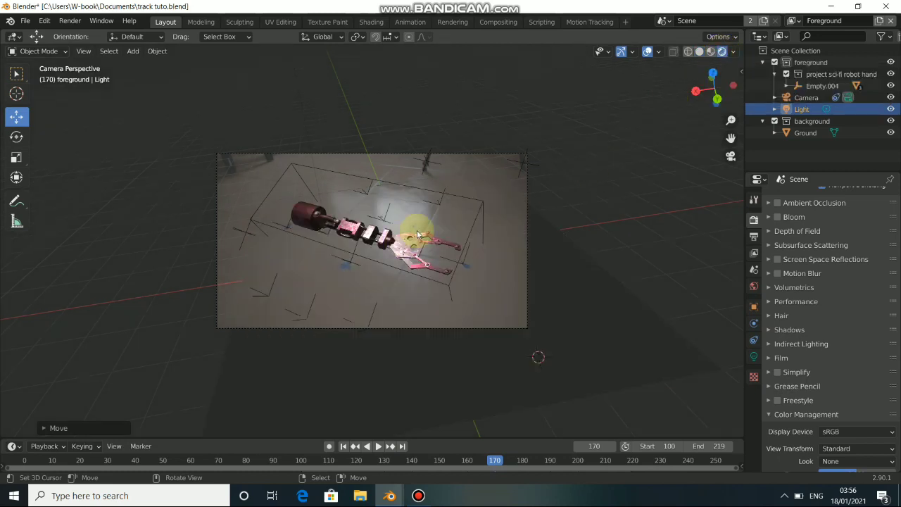
{"action": "key", "text": "Home"}
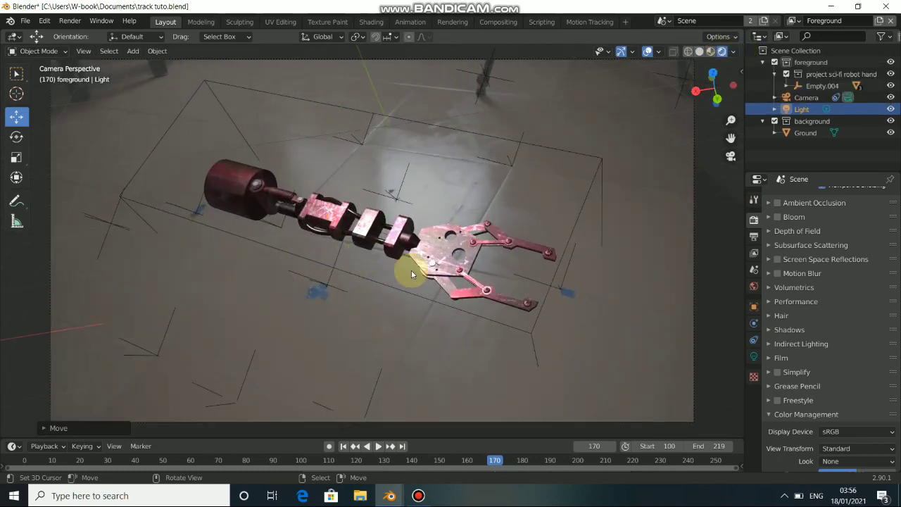
{"action": "left_click", "coordinate": [448, 240]}
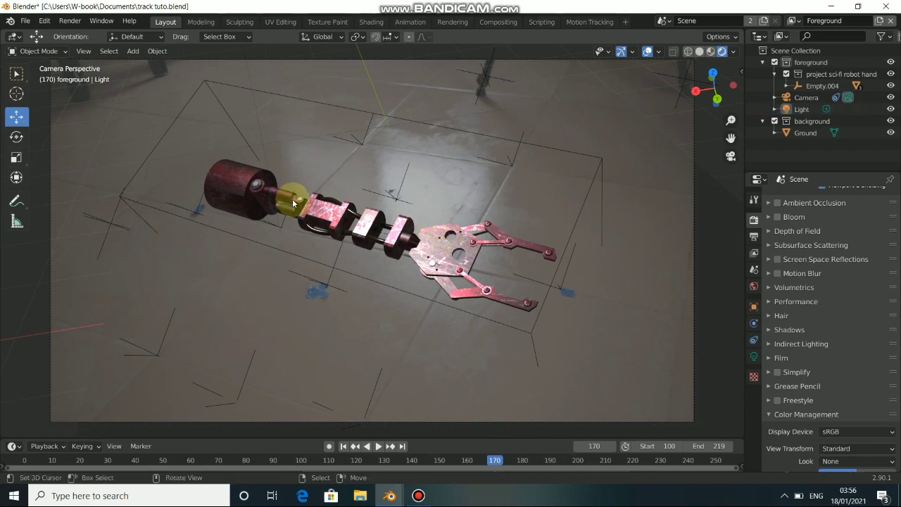
{"action": "left_click", "coordinate": [274, 193]}
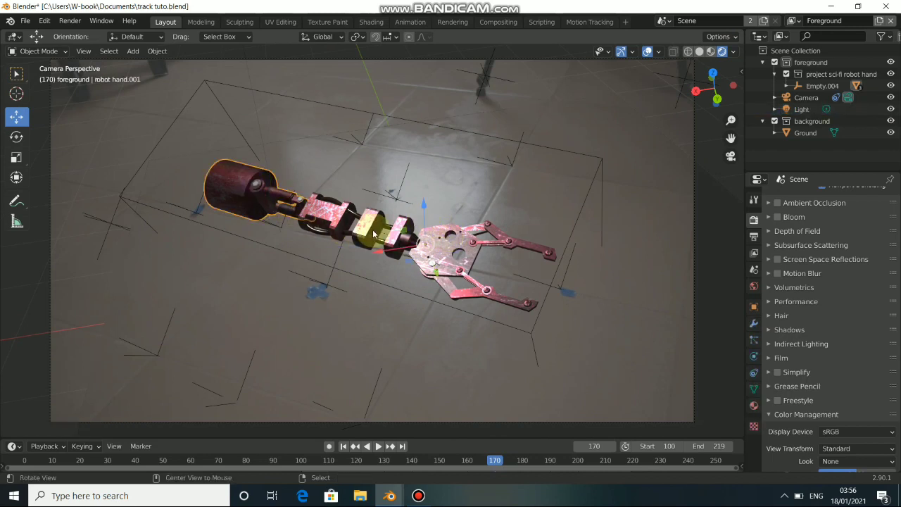
{"action": "key", "text": "alt+a"}
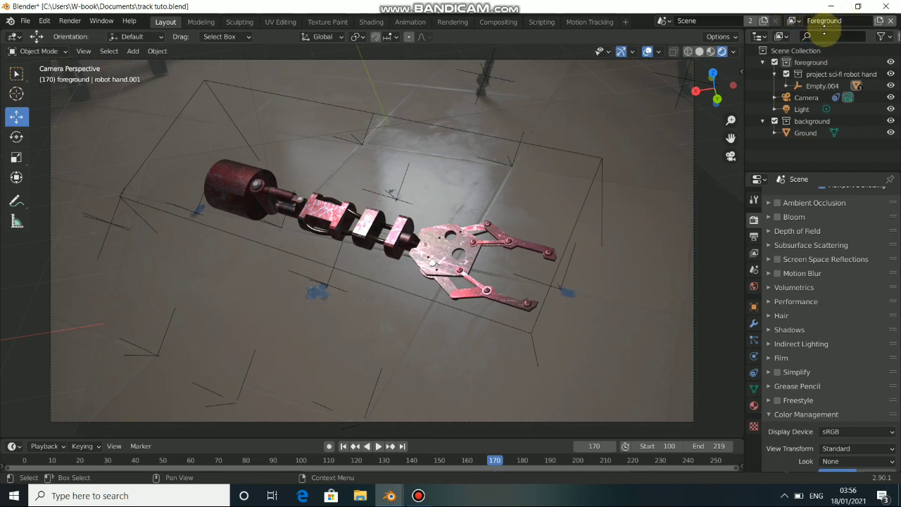
- Check the scene's available view layers, keeping Foreground active
{"action": "left_click", "coordinate": [792, 20]}
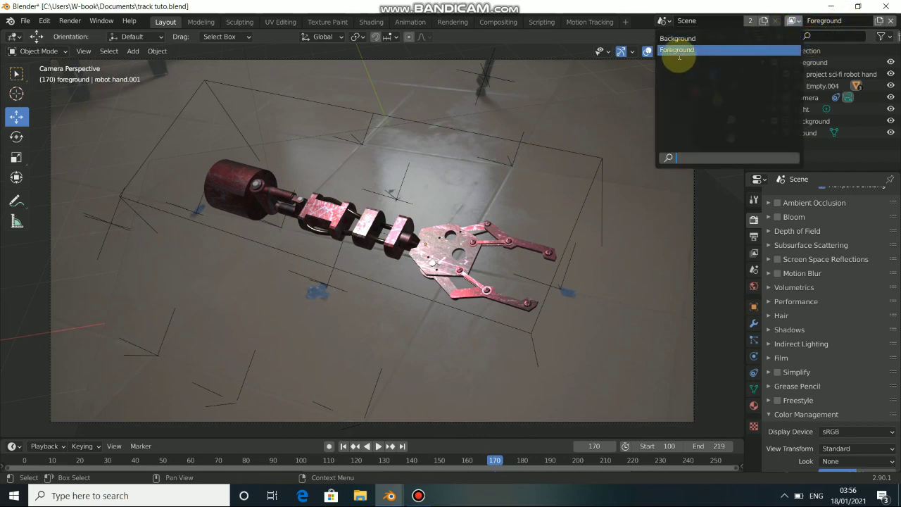
{"action": "key", "text": "Up"}
{"action": "key", "text": "Down"}
{"action": "key", "text": "Up"}
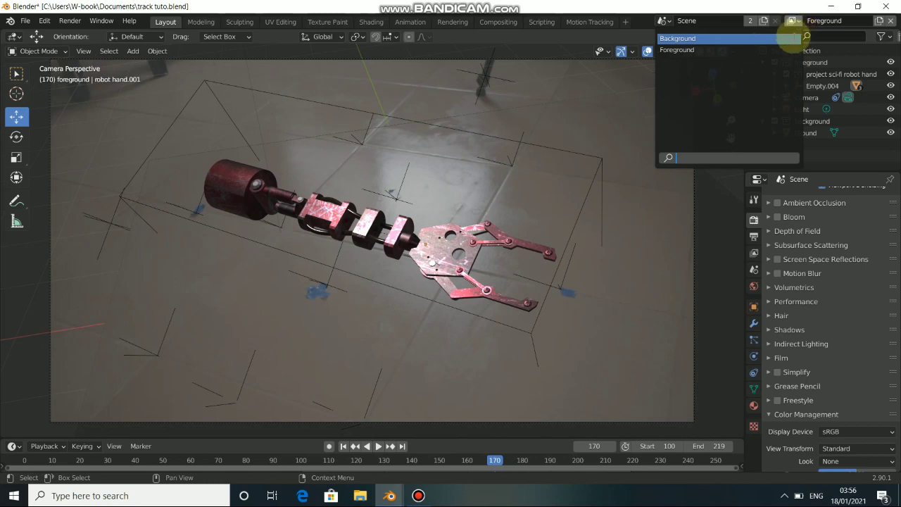
{"action": "left_click", "coordinate": [774, 50]}
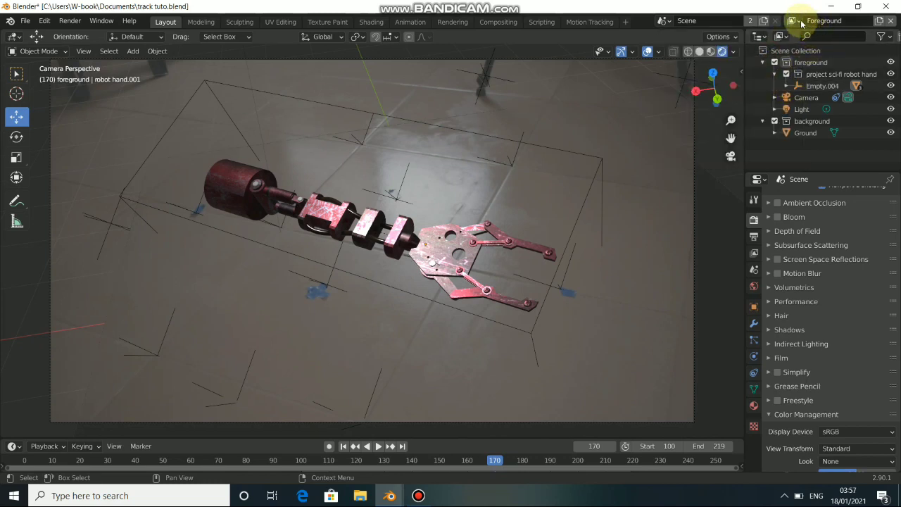
- Render the current frame as a test image and minimize the render window
{"action": "left_click", "coordinate": [70, 21]}
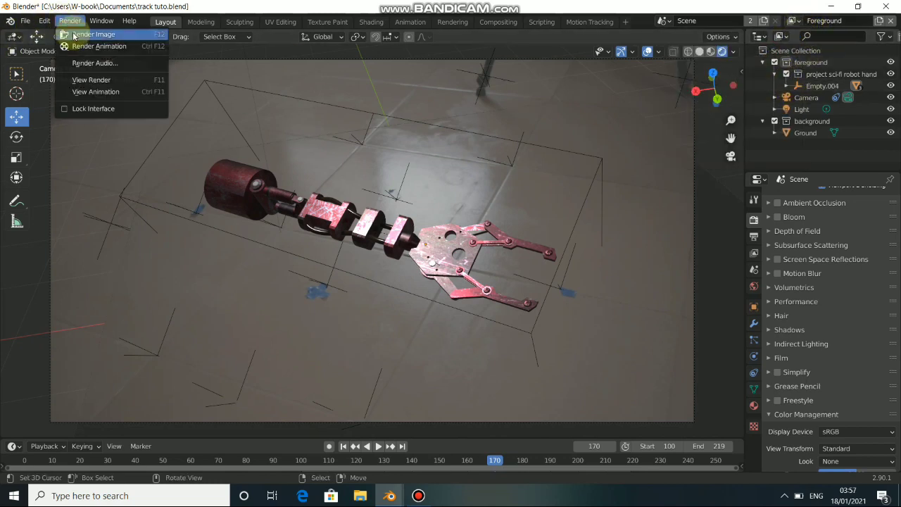
{"action": "left_click", "coordinate": [92, 34]}
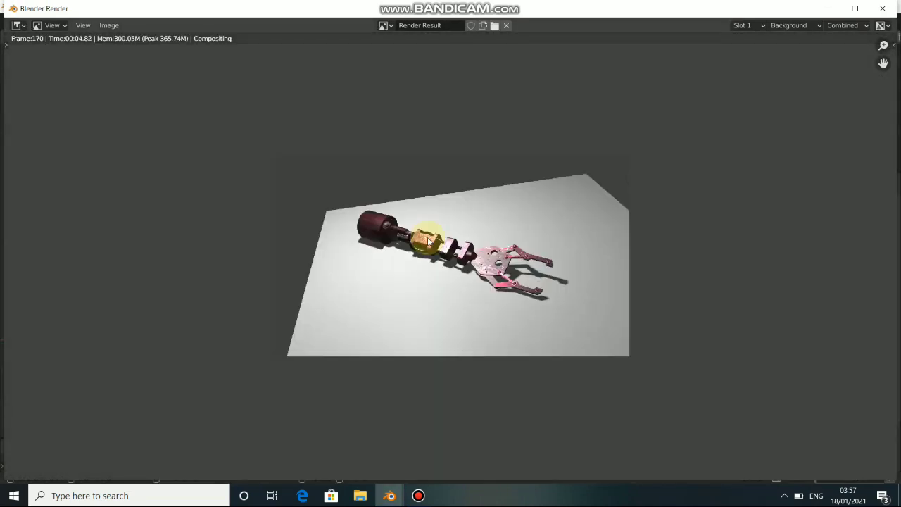
{"action": "left_click", "coordinate": [825, 9]}
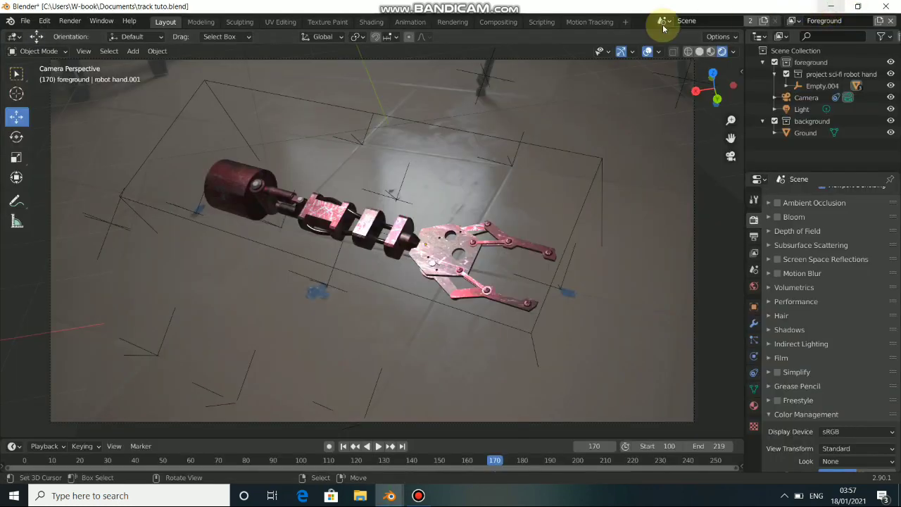
- Open the compositing node tree and move the Movie Clip node farther away from the Undistortion node
{"action": "left_click", "coordinate": [487, 24]}
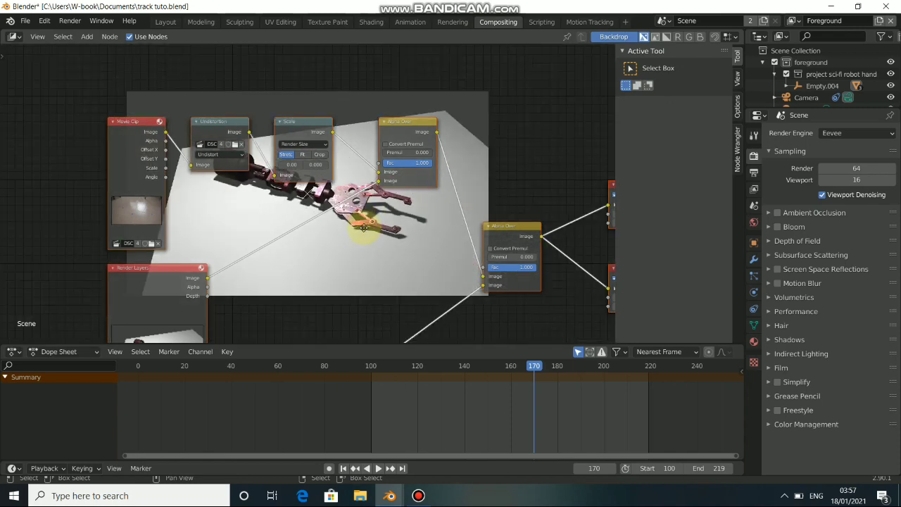
{"action": "middle_click_drag", "start_coordinate": [363, 228], "coordinate": [334, 195]}
{"action": "middle_click_drag", "start_coordinate": [355, 250], "coordinate": [304, 174]}
{"action": "middle_click_drag", "start_coordinate": [334, 222], "coordinate": [399, 295]}
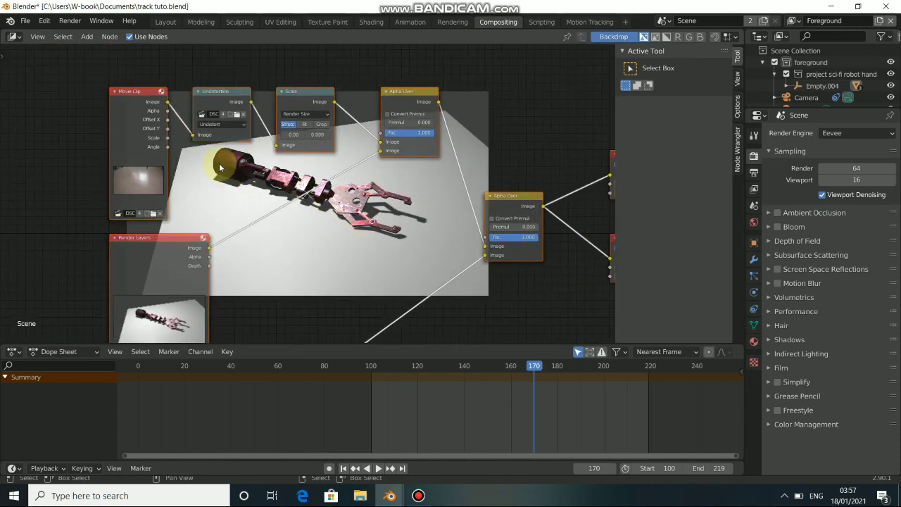
{"action": "left_click_drag", "start_coordinate": [130, 128], "coordinate": [60, 149]}
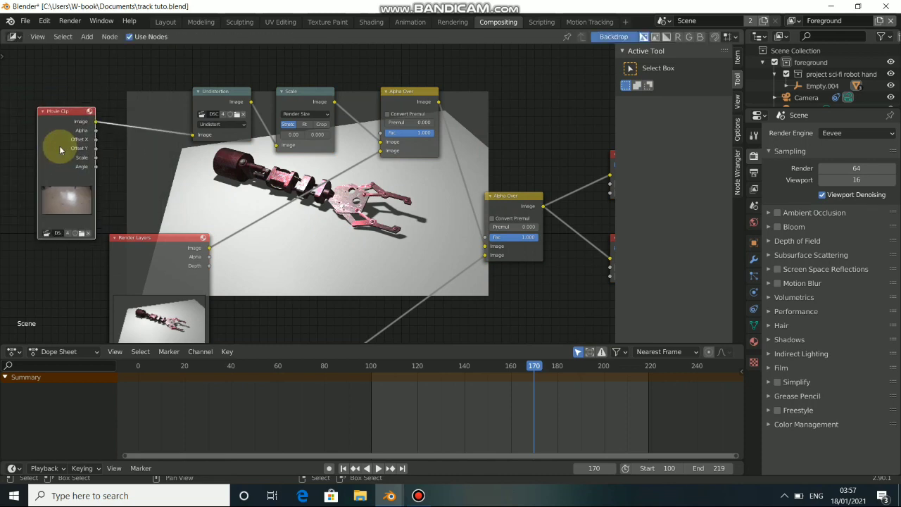
- Return to the 3D layout and enable the Transparent film option in the render settings
{"action": "left_click", "coordinate": [163, 23]}
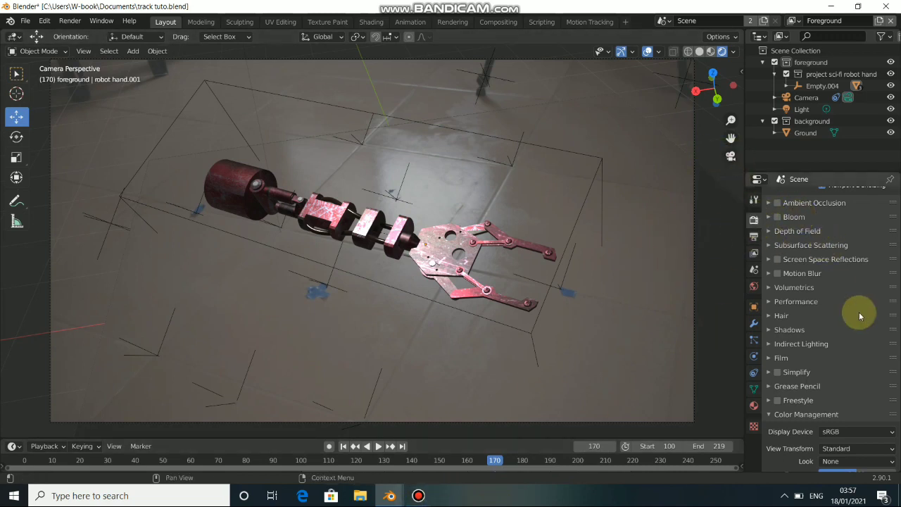
{"action": "scroll", "coordinate": [820, 306], "scroll_direction": "down", "scroll_amount": 3}
{"action": "scroll", "coordinate": [793, 318], "scroll_direction": "up", "scroll_amount": 2}
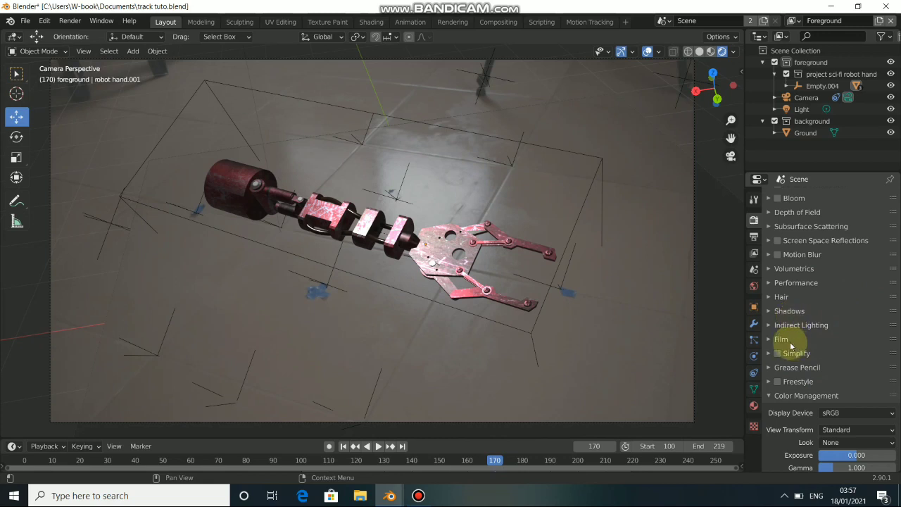
{"action": "left_click", "coordinate": [776, 338]}
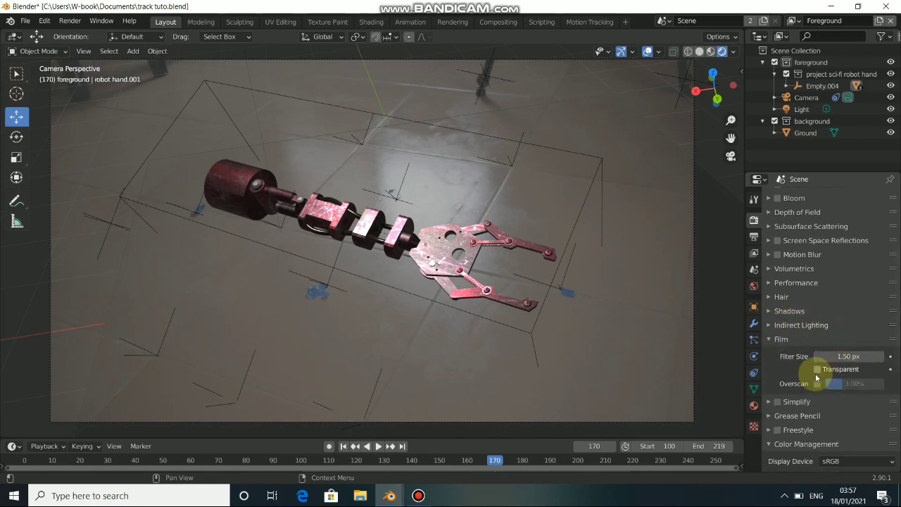
{"action": "left_click", "coordinate": [775, 338]}
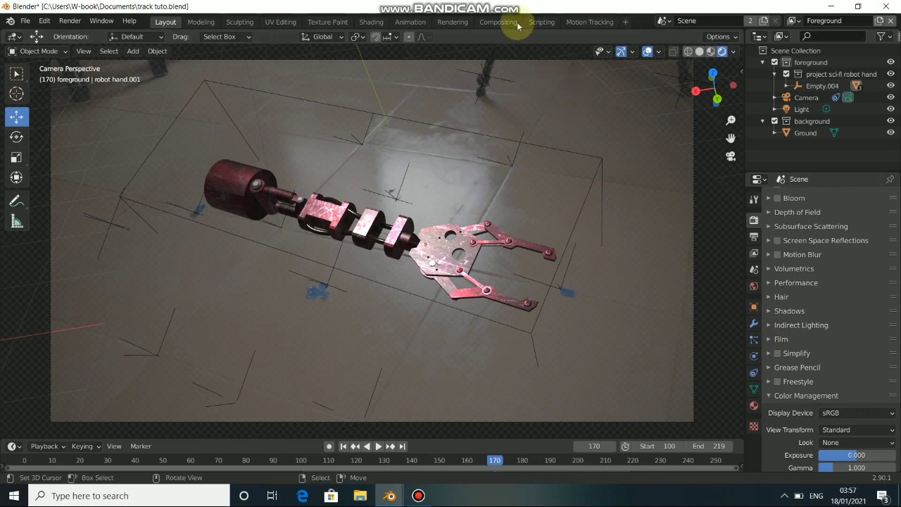
- Render the frame again with the transparent film, inspect the composite up close, and minimize the render window
{"action": "left_click", "coordinate": [83, 23]}
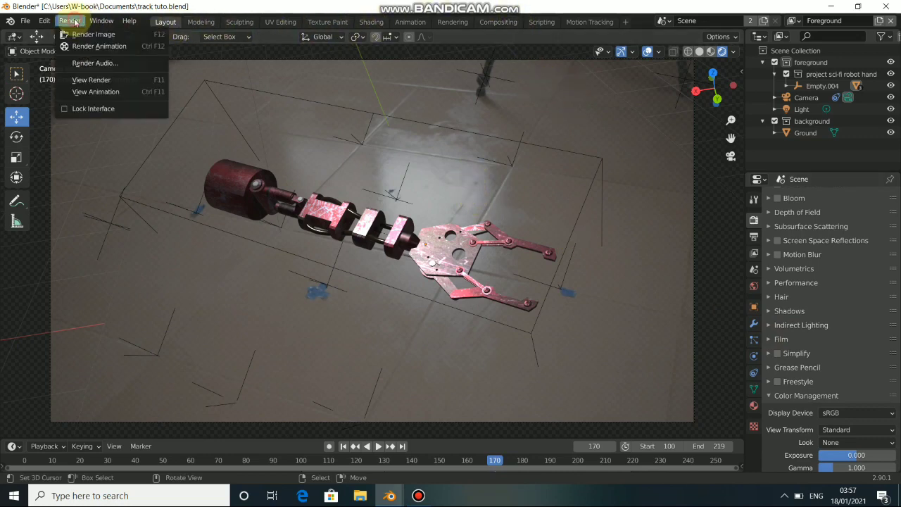
{"action": "left_click", "coordinate": [88, 32]}
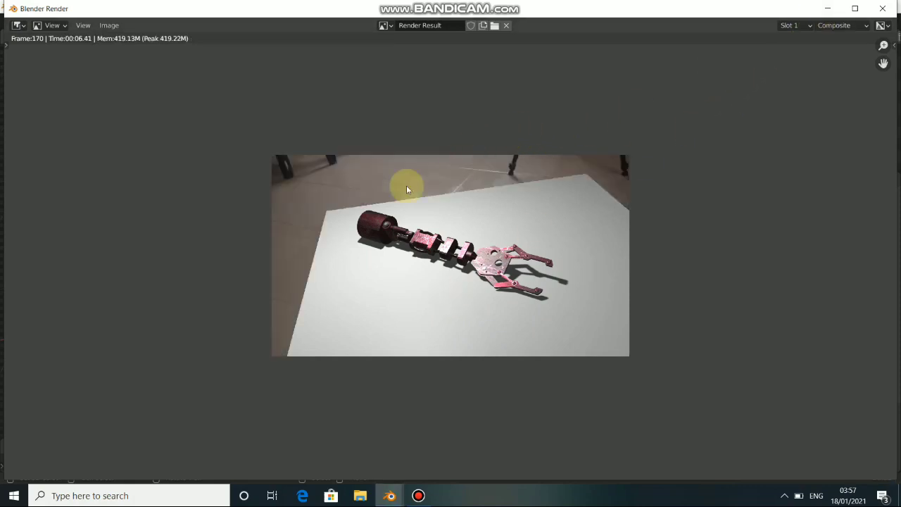
{"action": "scroll", "coordinate": [408, 185], "scroll_direction": "up", "scroll_amount": 3}
{"action": "scroll", "coordinate": [351, 168], "scroll_direction": "down", "scroll_amount": 2}
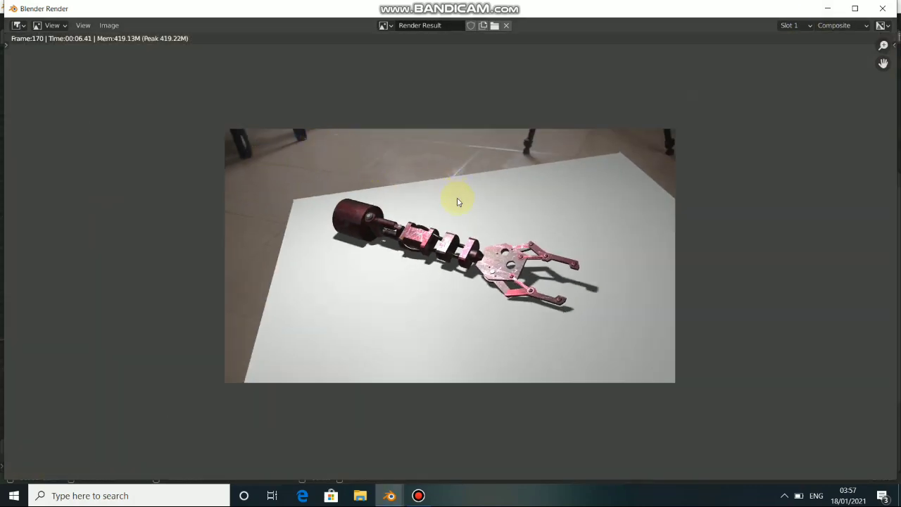
{"action": "scroll", "coordinate": [437, 239], "scroll_direction": "up", "scroll_amount": 1}
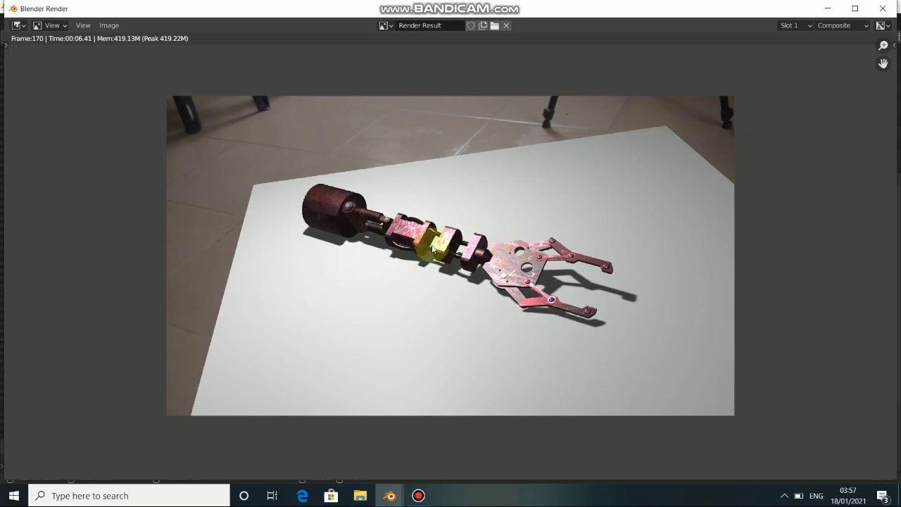
{"action": "left_click", "coordinate": [827, 8]}
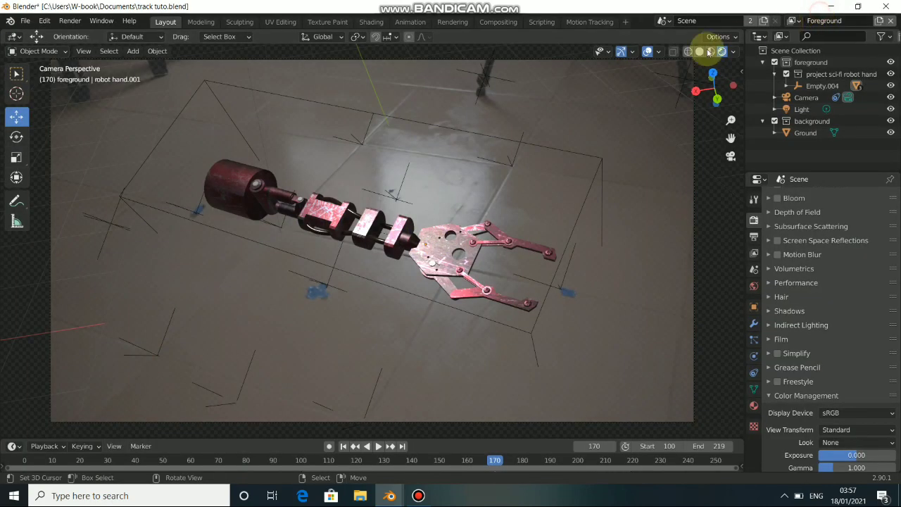
- Examine the Background Render Layers node and the other Render Layers node in the compositing node tree
{"action": "left_click", "coordinate": [495, 22]}
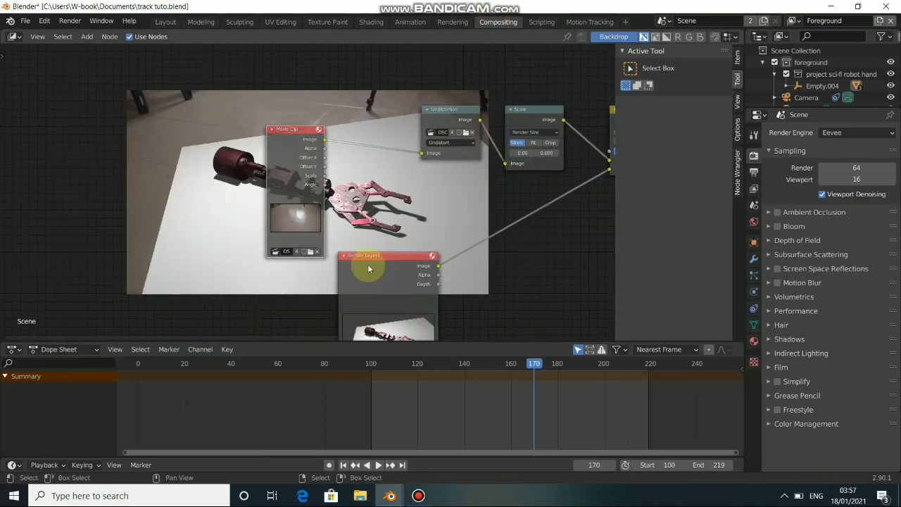
{"action": "middle_click_drag", "start_coordinate": [395, 281], "coordinate": [356, 190]}
{"action": "left_click_drag", "start_coordinate": [356, 192], "coordinate": [371, 176]}
{"action": "middle_click_drag", "start_coordinate": [360, 299], "coordinate": [338, 204]}
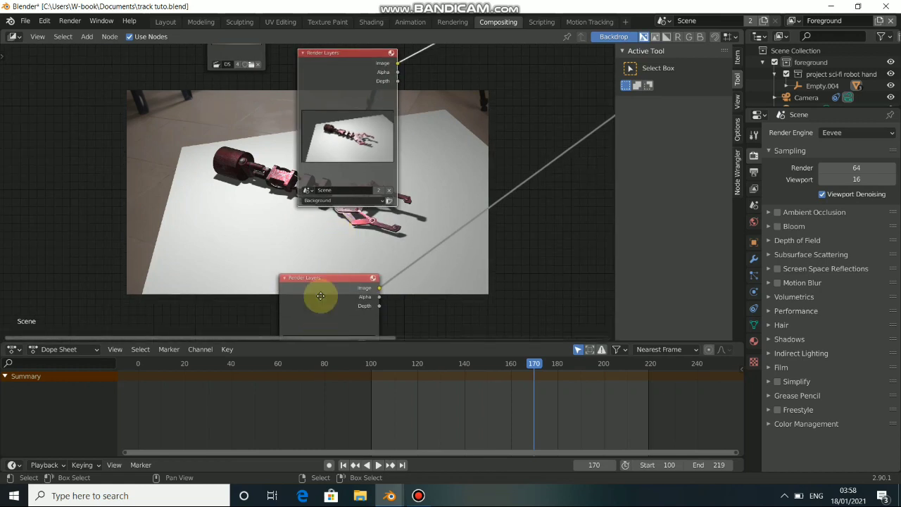
{"action": "middle_click_drag", "start_coordinate": [320, 295], "coordinate": [342, 232]}
{"action": "middle_click_drag", "start_coordinate": [477, 187], "coordinate": [490, 270]}
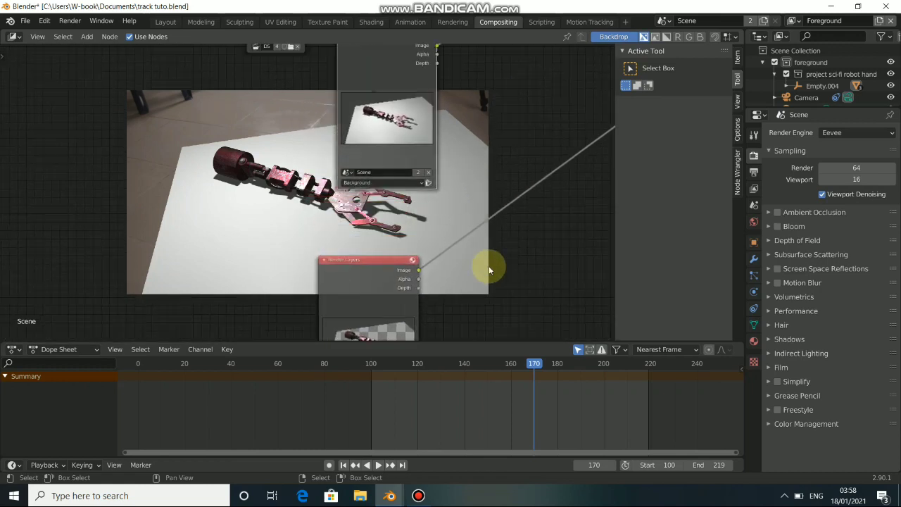
{"action": "middle_click_drag", "start_coordinate": [431, 223], "coordinate": [423, 284]}
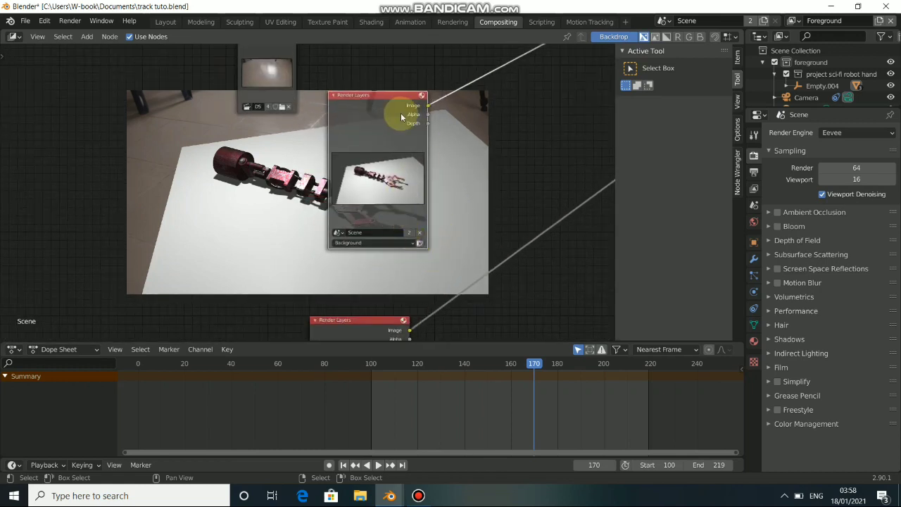
- Reposition the Background Render Layers node above the other Render Layers node in the compositor
{"action": "left_click_drag", "start_coordinate": [401, 117], "coordinate": [384, 131]}
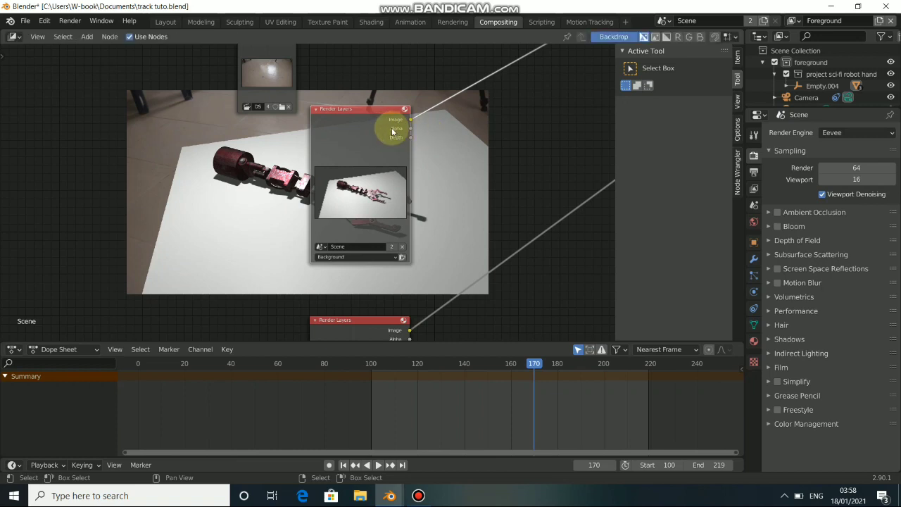
{"action": "left_click_drag", "start_coordinate": [342, 108], "coordinate": [344, 120]}
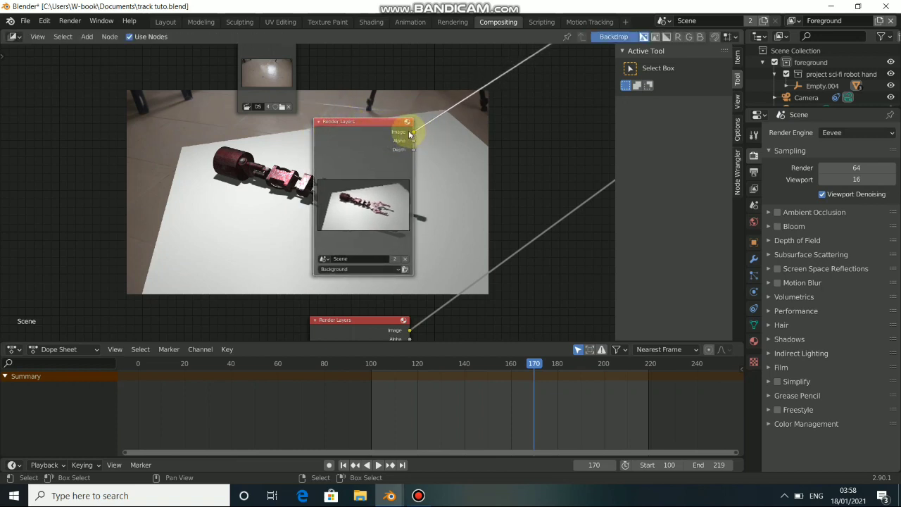
{"action": "left_click_drag", "start_coordinate": [391, 137], "coordinate": [388, 130]}
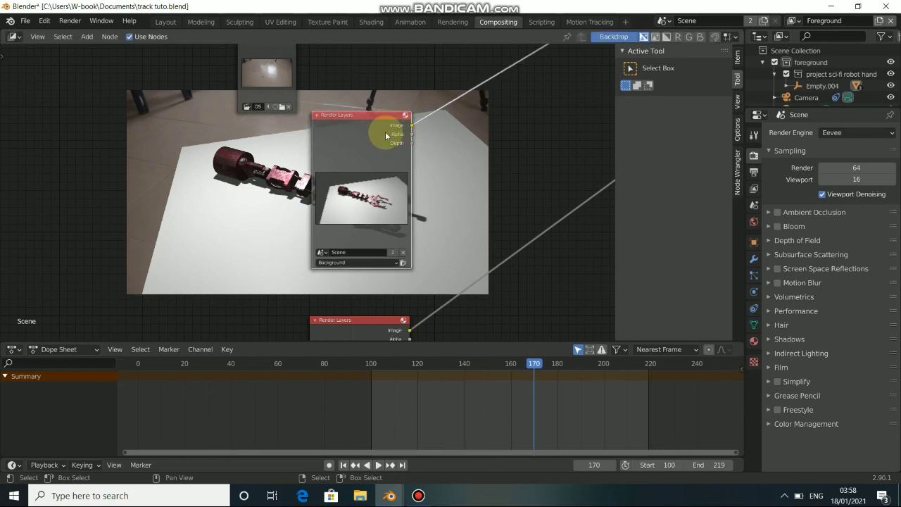
- Preview the Alpha and Depth outputs of the Background Render Layers node and move the Alpha Over node closer to the Composite node
{"action": "left_click", "coordinate": [386, 136], "text": "ctrl+shift"}
{"action": "left_click", "coordinate": [386, 135], "text": "ctrl+shift"}
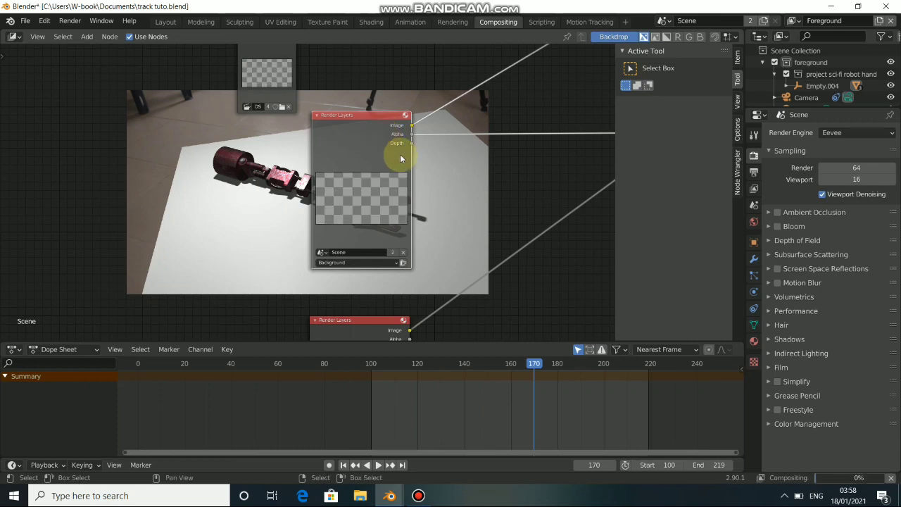
{"action": "middle_click_drag", "start_coordinate": [333, 170], "coordinate": [199, 147]}
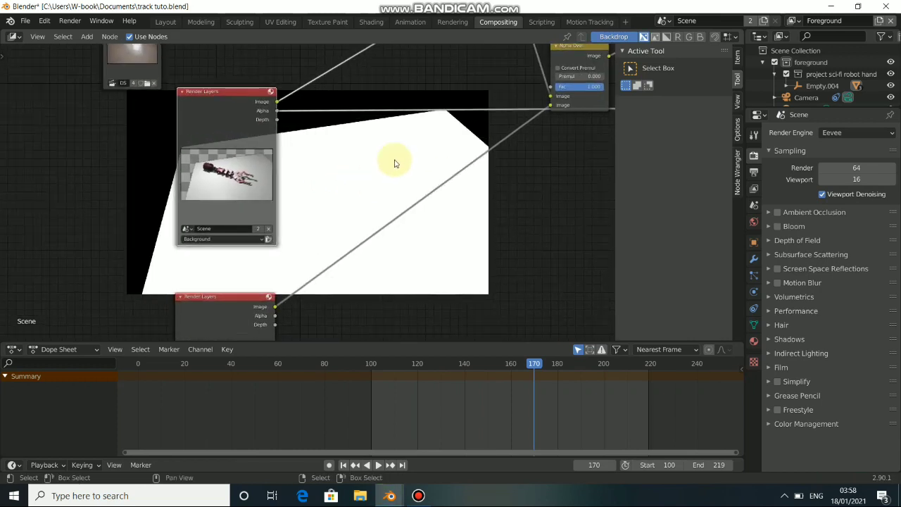
{"action": "middle_click_drag", "start_coordinate": [355, 159], "coordinate": [439, 189]}
{"action": "left_click", "coordinate": [337, 153], "text": "ctrl+shift"}
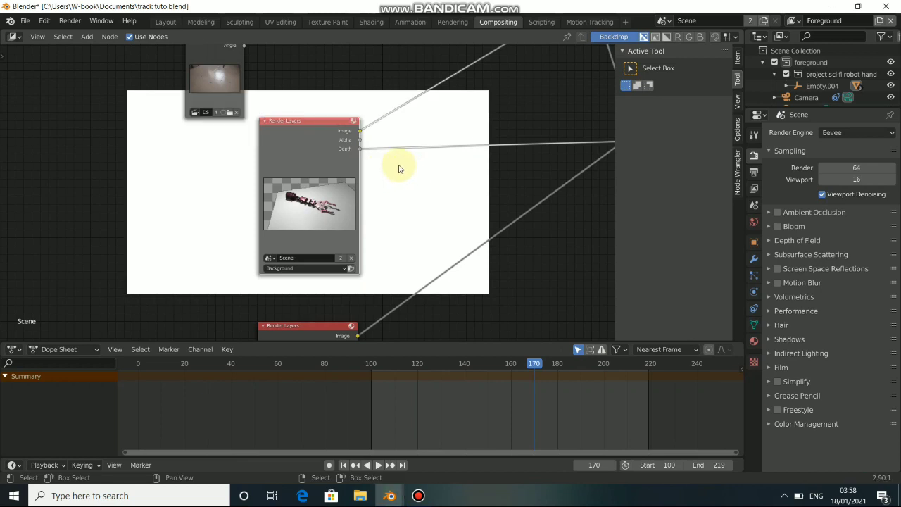
{"action": "scroll", "coordinate": [391, 204], "scroll_direction": "down", "scroll_amount": 4}
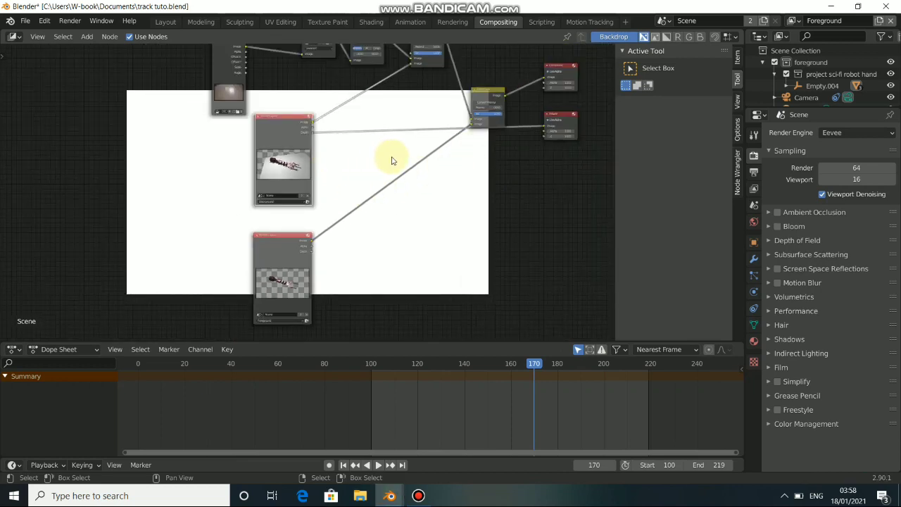
{"action": "left_click_drag", "start_coordinate": [496, 90], "coordinate": [507, 80]}
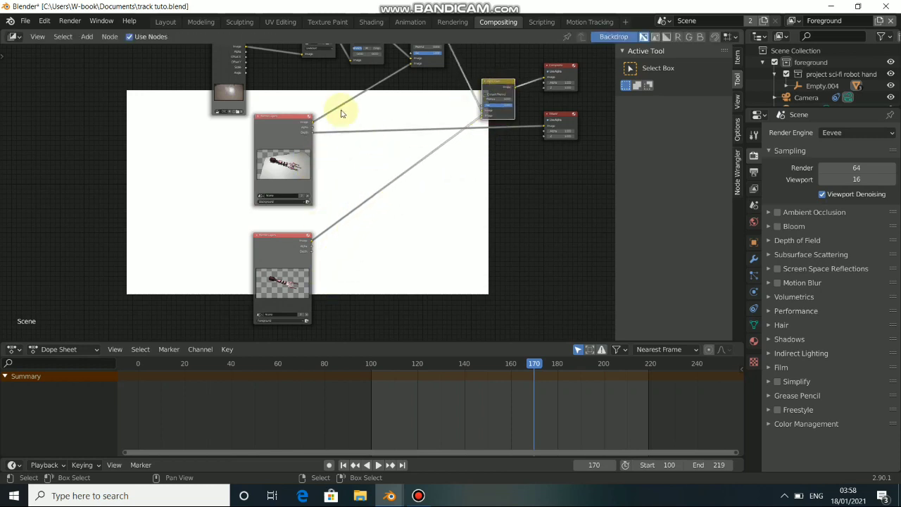
- Return to the 3D layout and view the robot hand and ground plane in Solid shading from outside the camera
{"action": "left_click", "coordinate": [165, 22]}
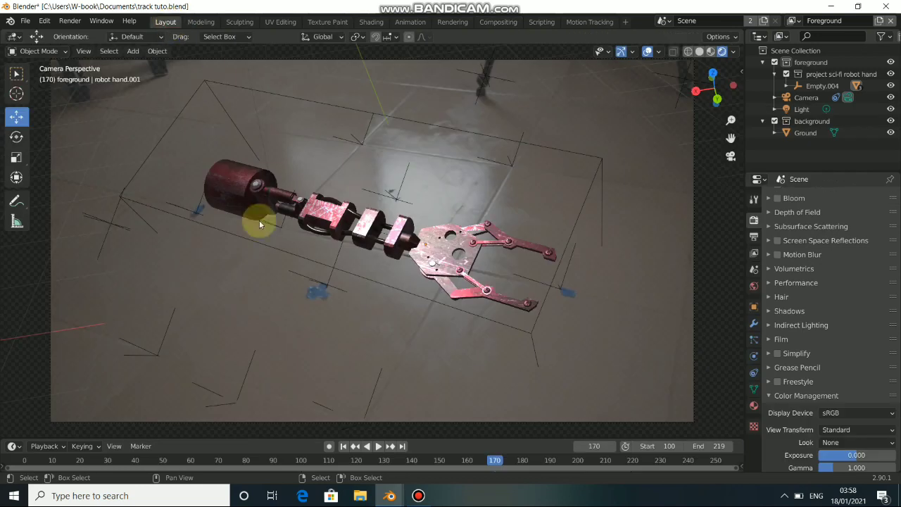
{"action": "scroll", "coordinate": [281, 266], "scroll_direction": "down", "scroll_amount": 2}
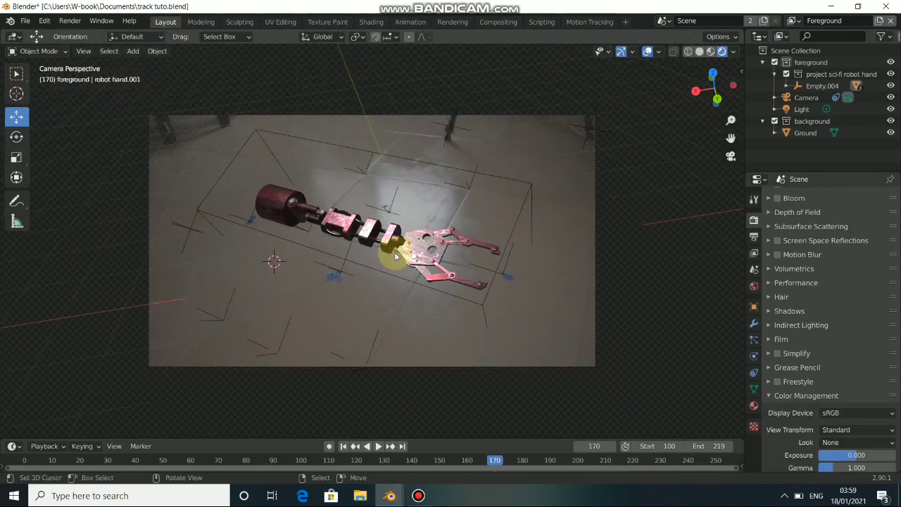
{"action": "left_click", "coordinate": [699, 52]}
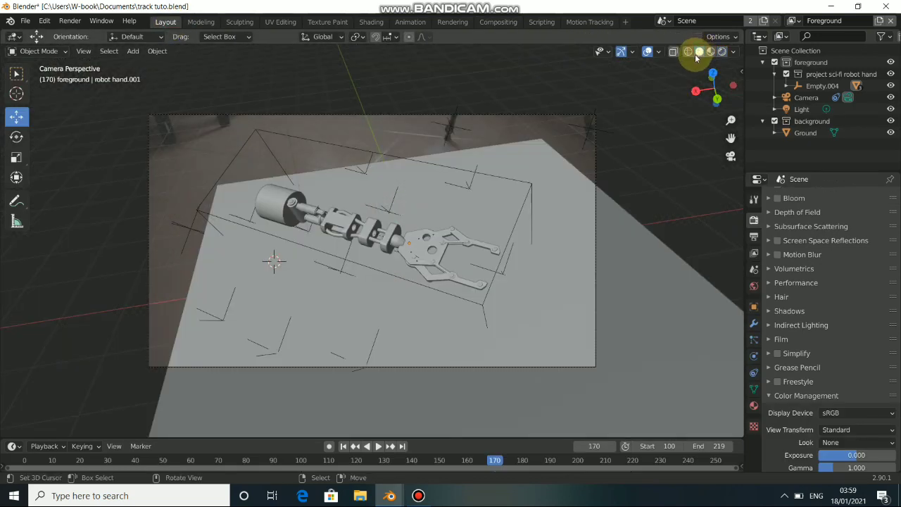
{"action": "middle_click_drag", "start_coordinate": [313, 260], "coordinate": [507, 199]}
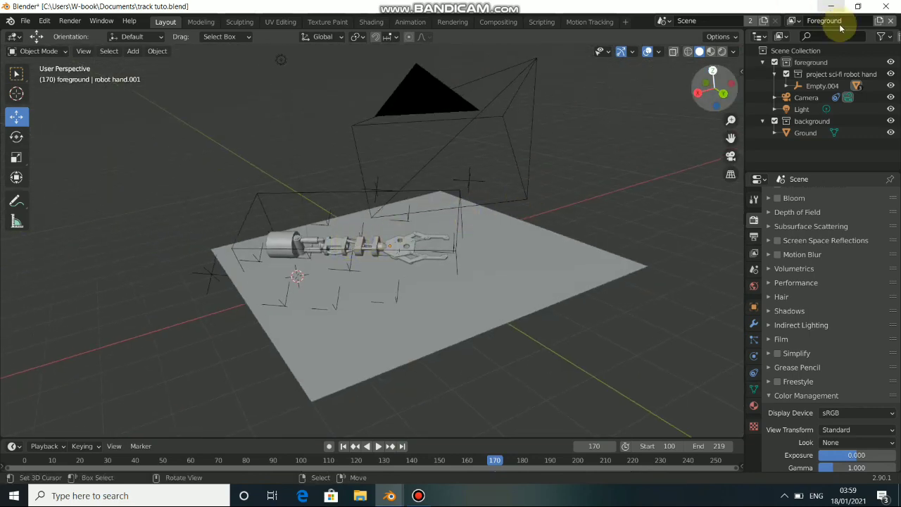
- Switch to the Background view layer, and exclude and re-include the foreground collection to check what it contains
{"action": "left_click", "coordinate": [792, 21]}
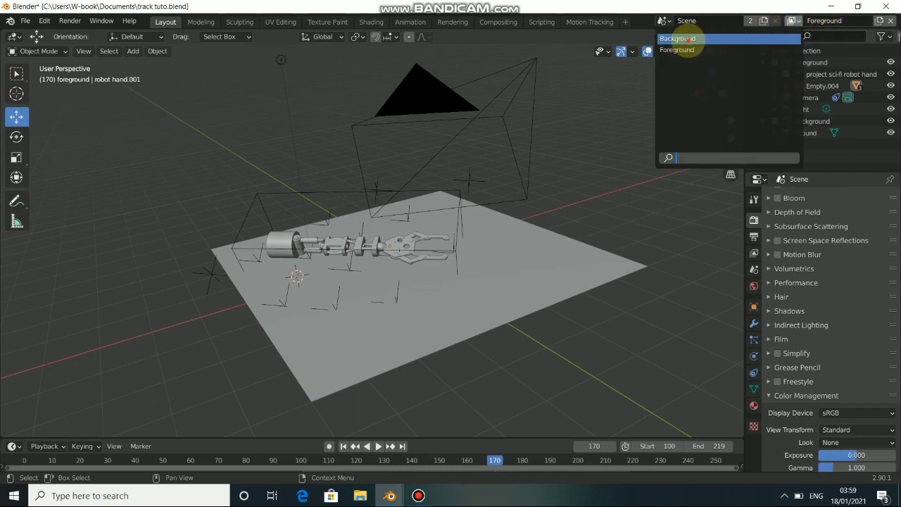
{"action": "left_click", "coordinate": [687, 39]}
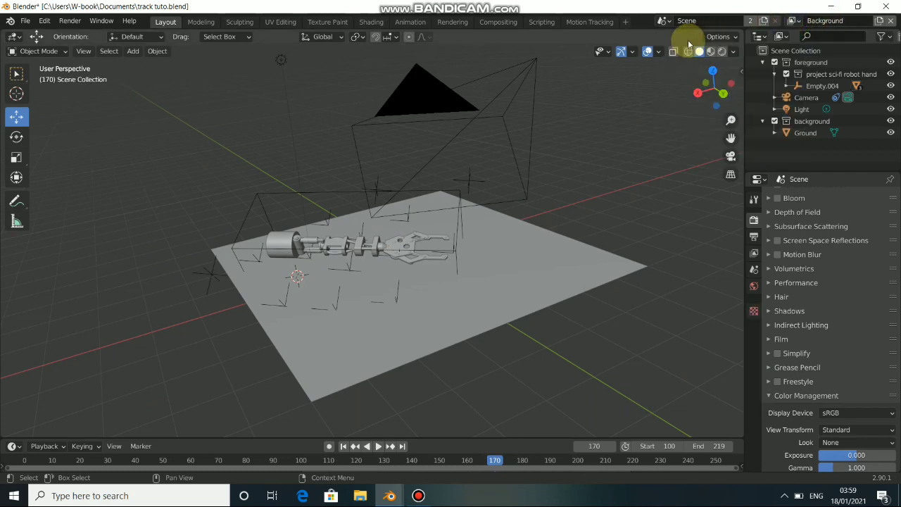
{"action": "left_click", "coordinate": [776, 63]}
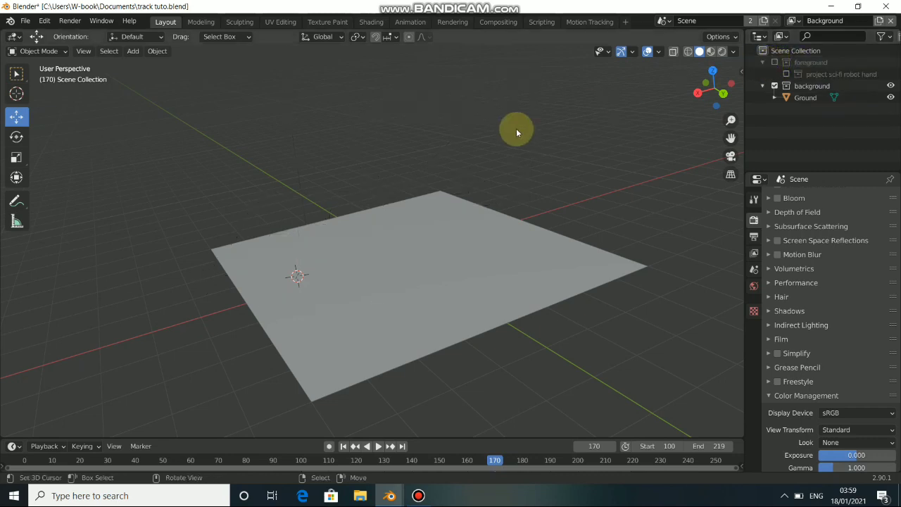
{"action": "middle_click_drag", "start_coordinate": [239, 231], "coordinate": [377, 215]}
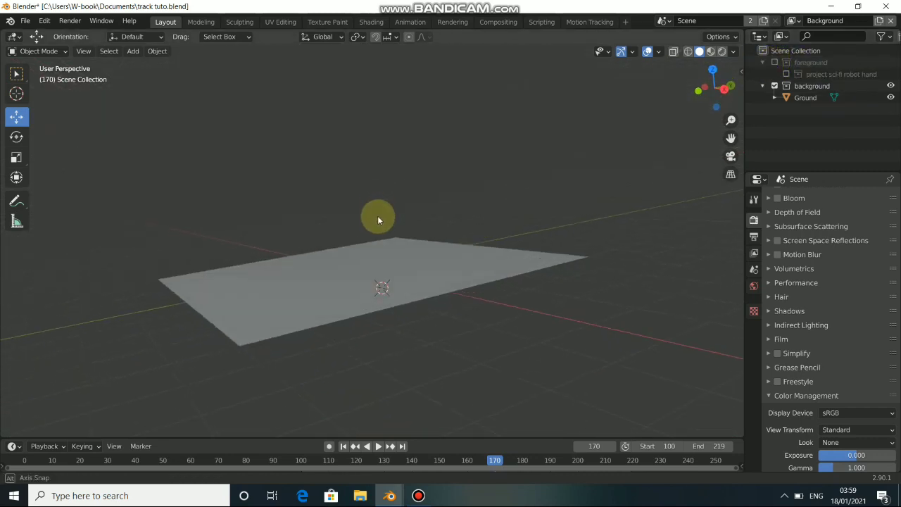
{"action": "left_click", "coordinate": [774, 63]}
{"action": "left_click", "coordinate": [117, 304]}
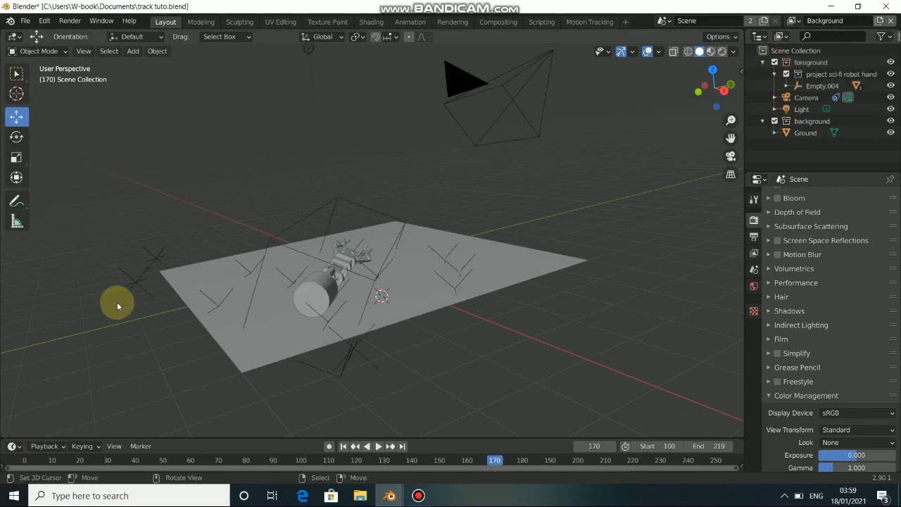
- Exclude and re-include the background collection to check what it contains, and select the Ground plane
{"action": "left_click", "coordinate": [775, 121]}
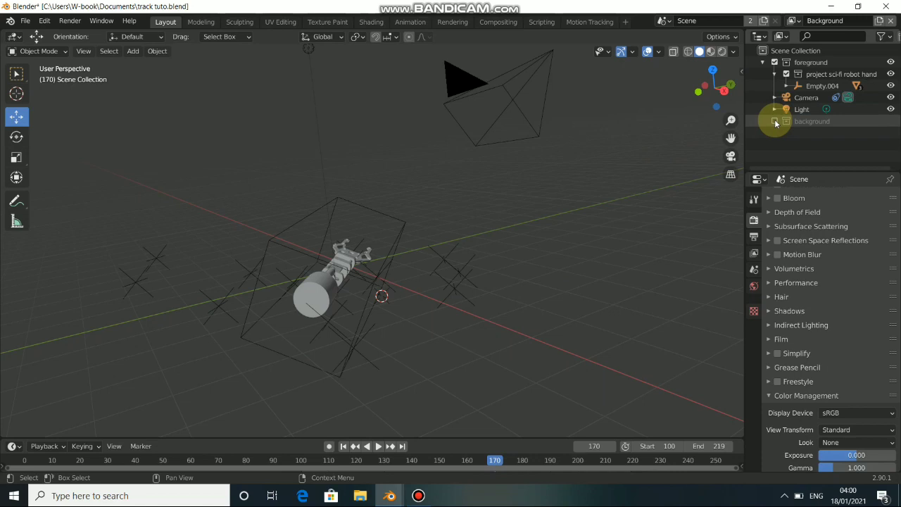
{"action": "left_click", "coordinate": [774, 121]}
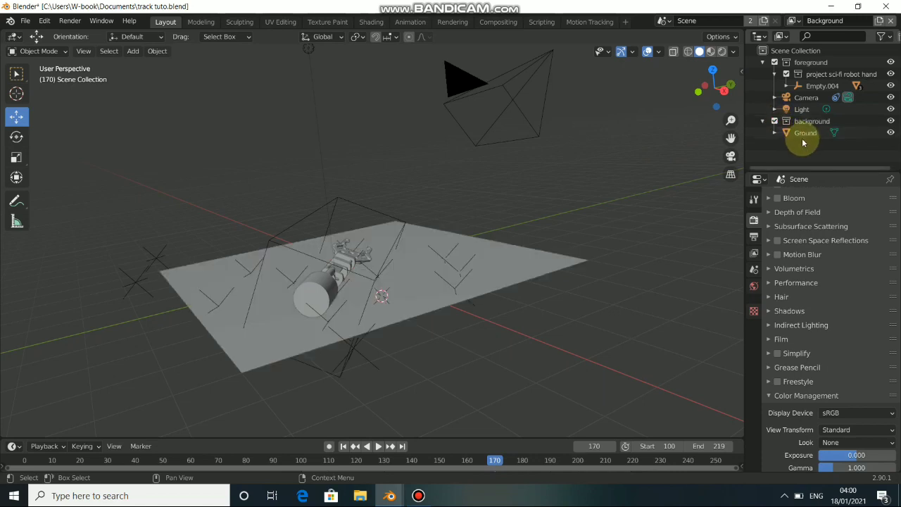
{"action": "left_click", "coordinate": [534, 271]}
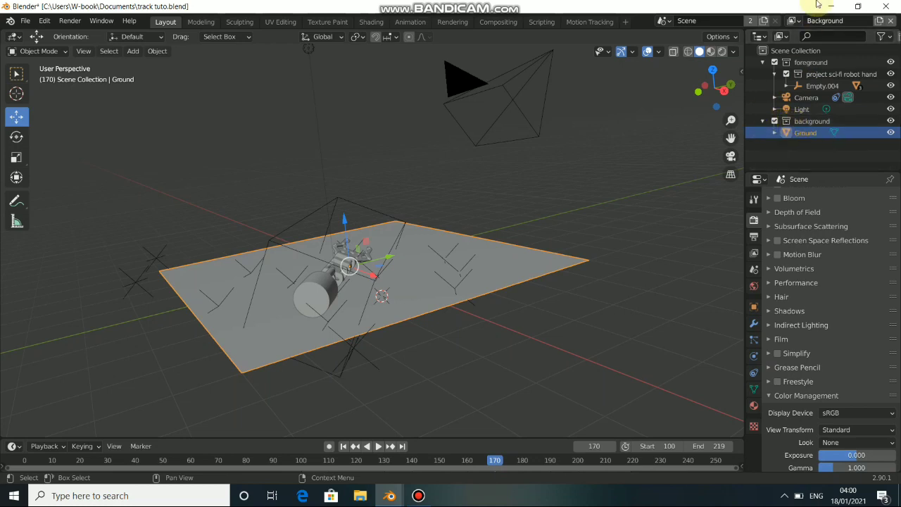
- Switch to the Foreground view layer, check the robot hand's collection, and exclude the background collection from the layer
{"action": "left_click", "coordinate": [792, 21]}
{"action": "left_click", "coordinate": [677, 49]}
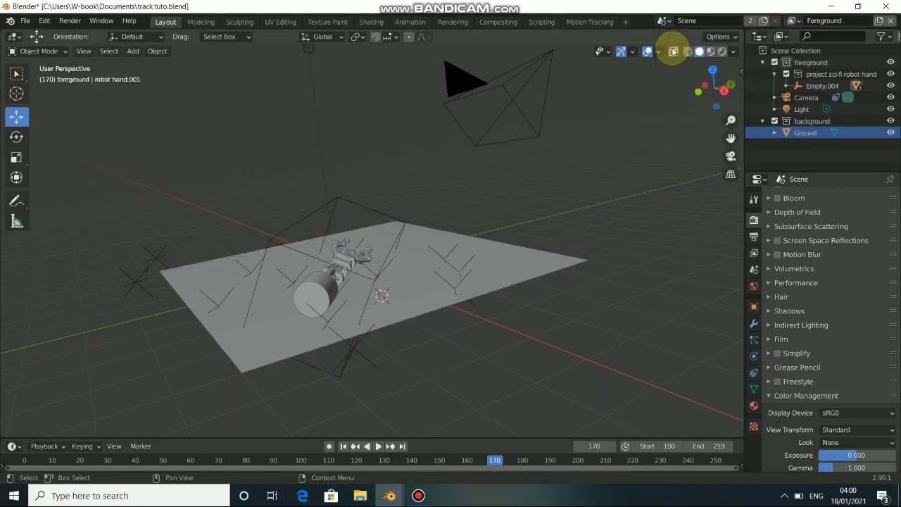
{"action": "middle_click_drag", "start_coordinate": [410, 291], "coordinate": [272, 301]}
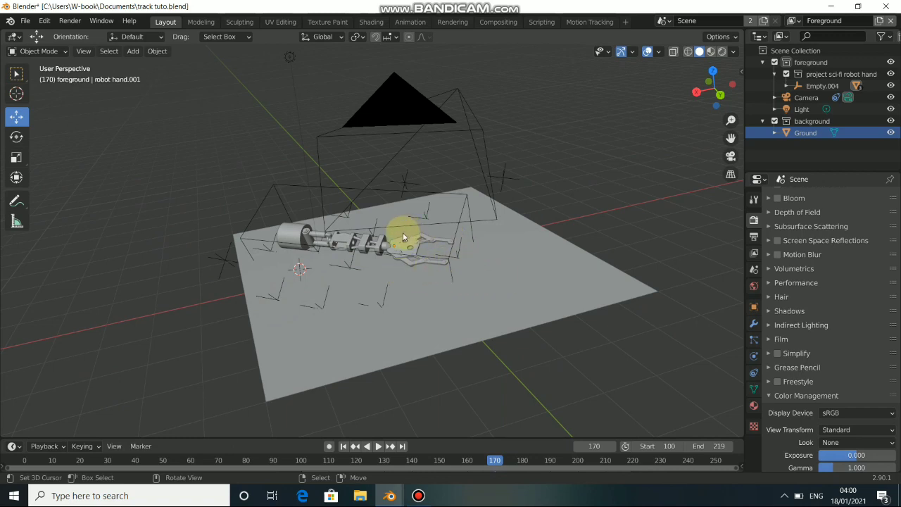
{"action": "left_click", "coordinate": [264, 200]}
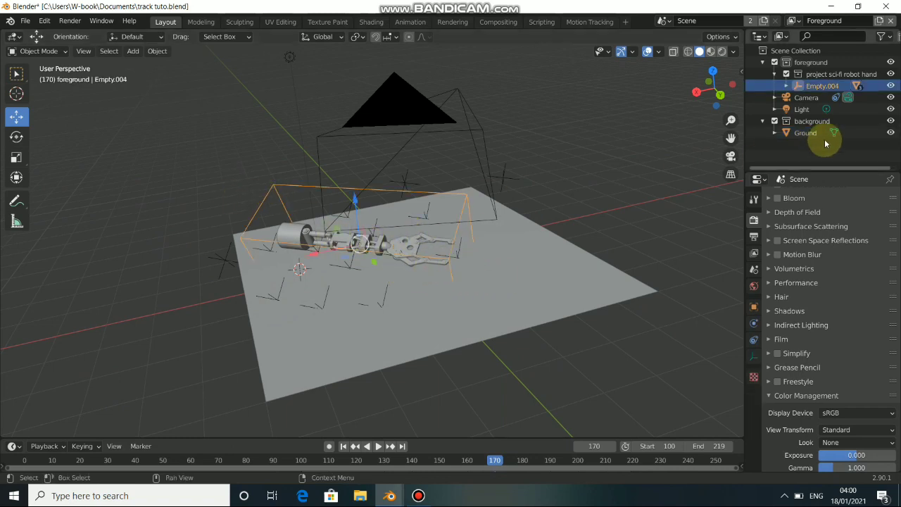
{"action": "left_click", "coordinate": [822, 75]}
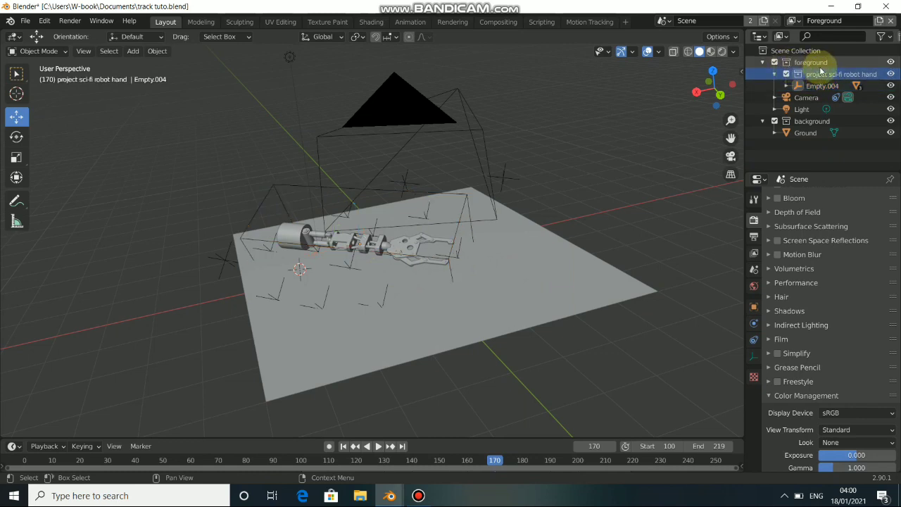
{"action": "left_click", "coordinate": [774, 122]}
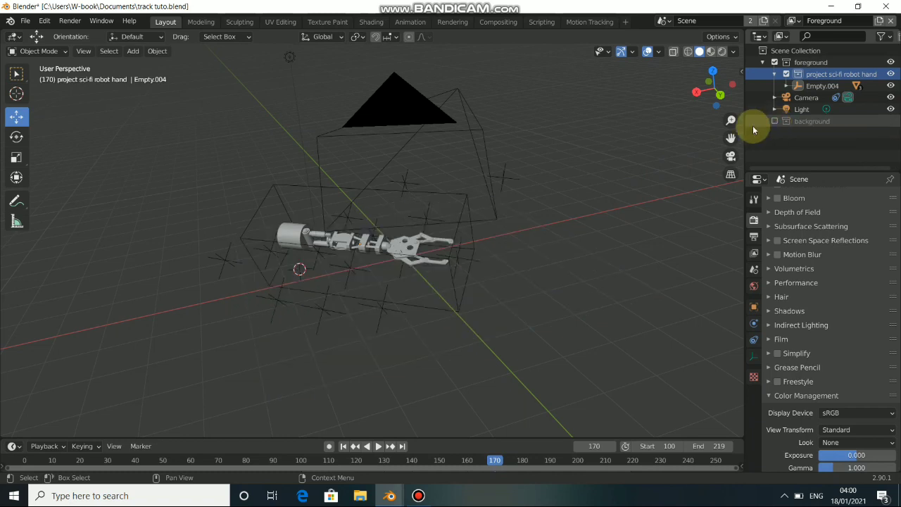
- Switch back to the Background view layer, toggling the foreground collection off and on again
{"action": "left_click", "coordinate": [791, 20]}
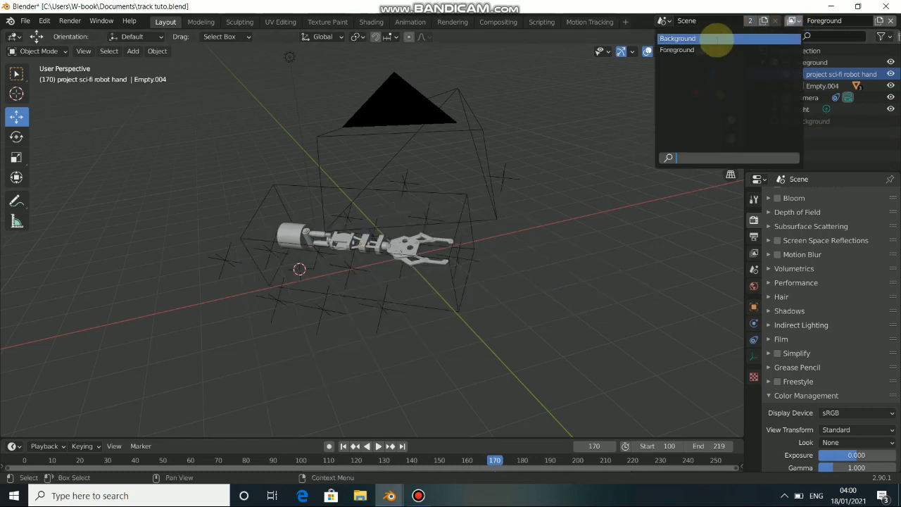
{"action": "left_click", "coordinate": [712, 41]}
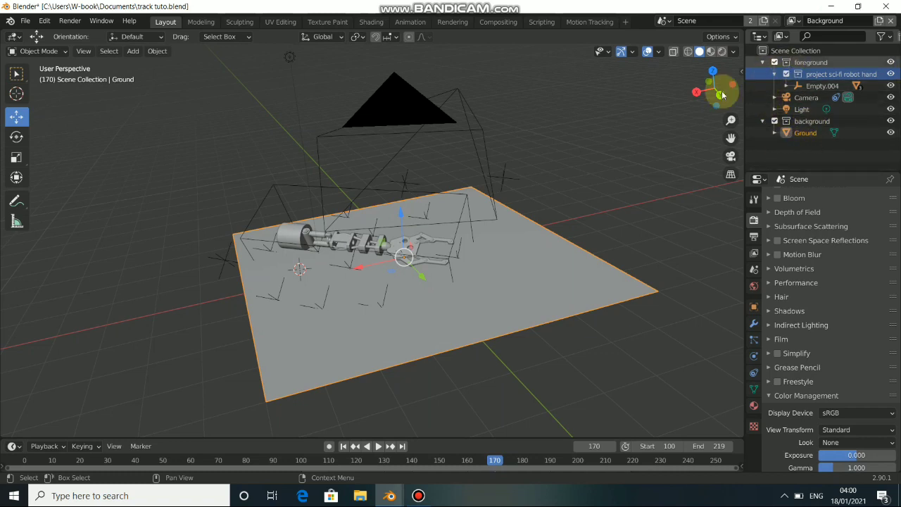
{"action": "left_click", "coordinate": [775, 62]}
{"action": "left_click", "coordinate": [775, 62]}
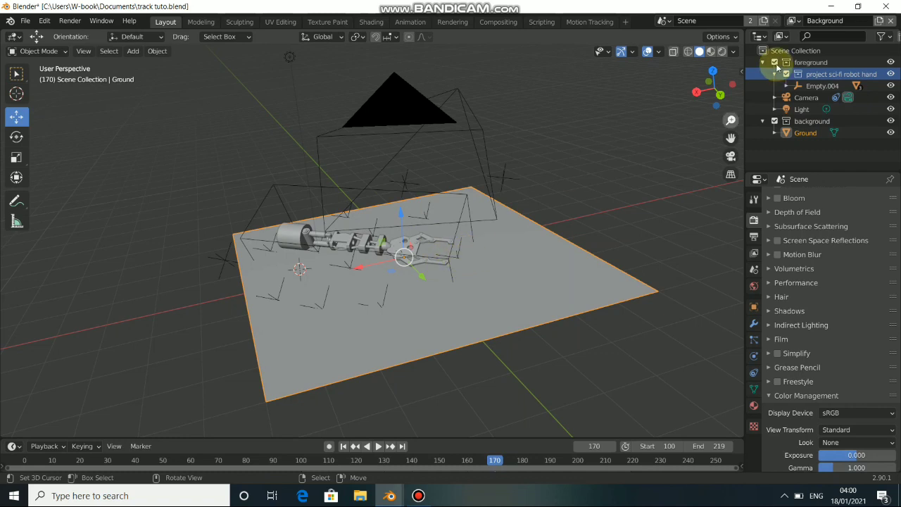
- Show the Background view layer in Rendered viewport shading through the camera
{"action": "left_click", "coordinate": [735, 52]}
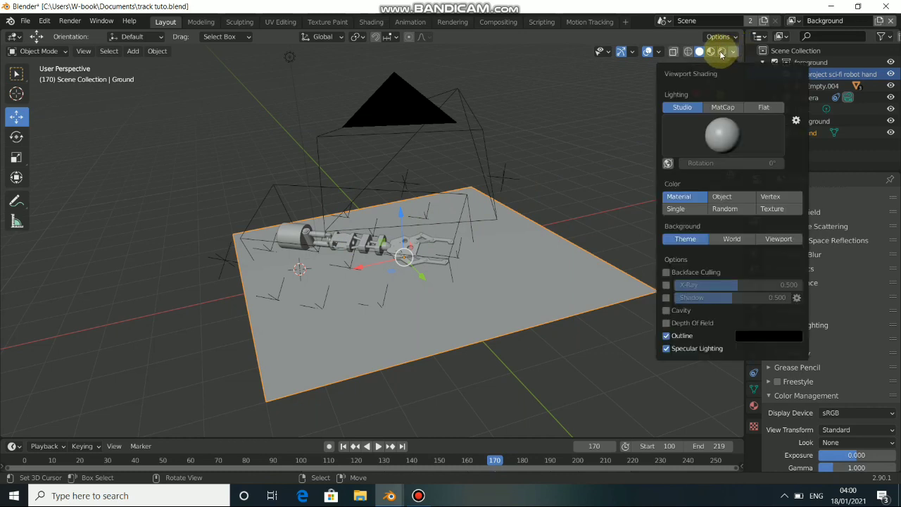
{"action": "left_click", "coordinate": [721, 54]}
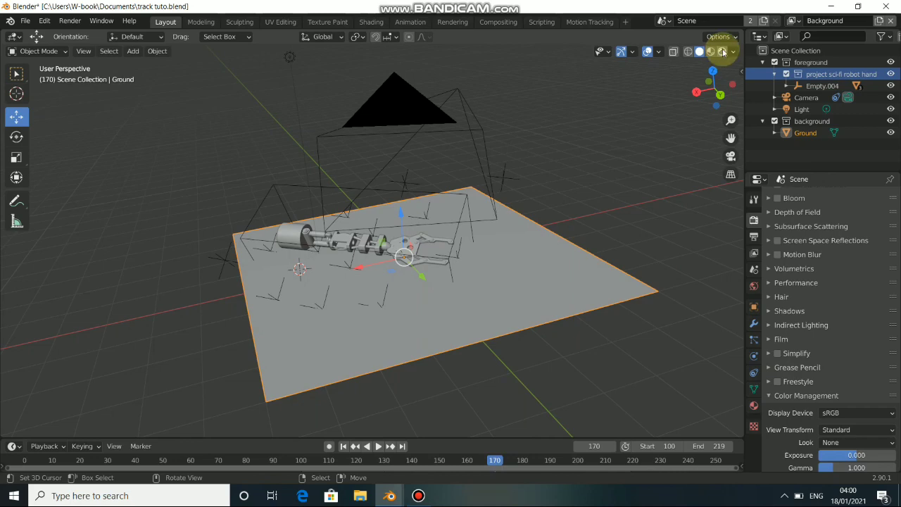
{"action": "left_click", "coordinate": [722, 53]}
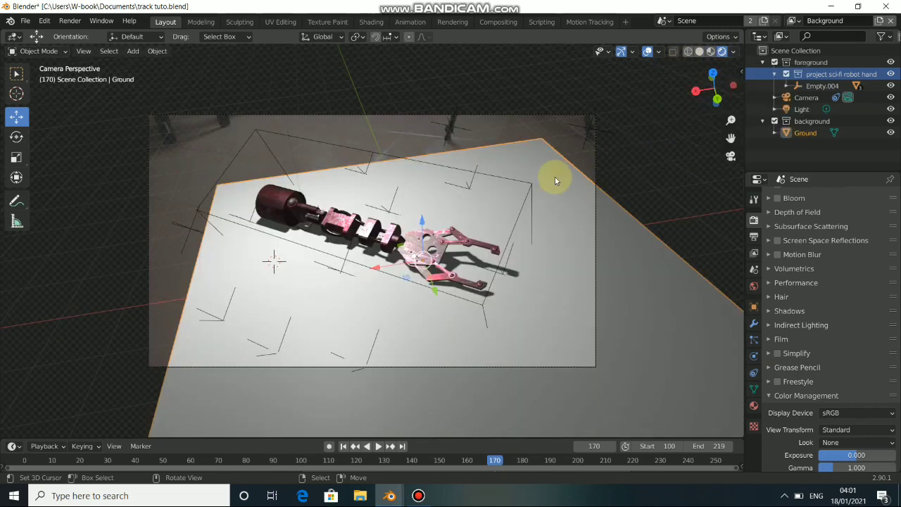
- Preview the Emission and Environment render passes of the Background view layer in the viewport
{"action": "left_click", "coordinate": [731, 53]}
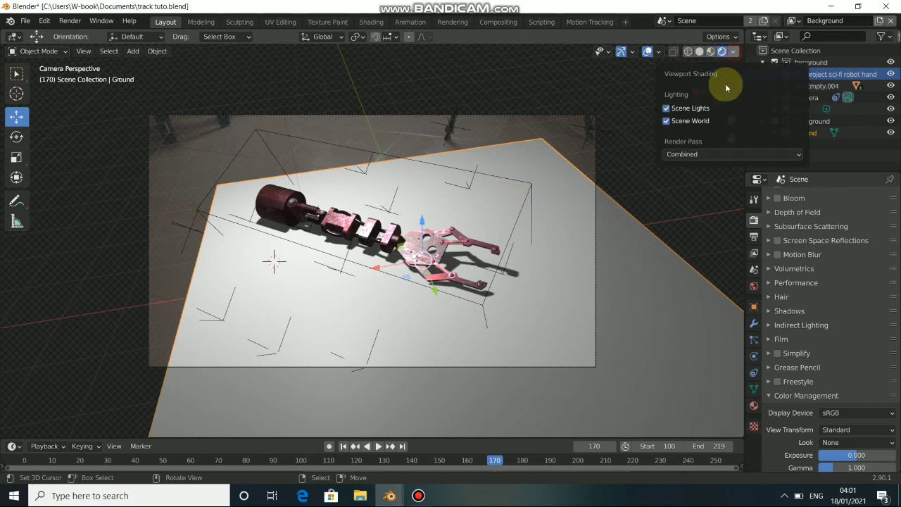
{"action": "left_click", "coordinate": [707, 154]}
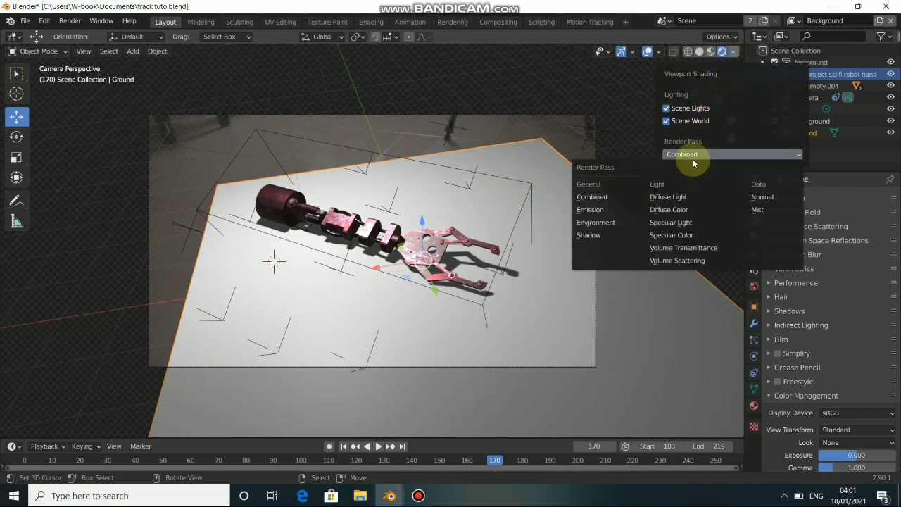
{"action": "left_click", "coordinate": [604, 210]}
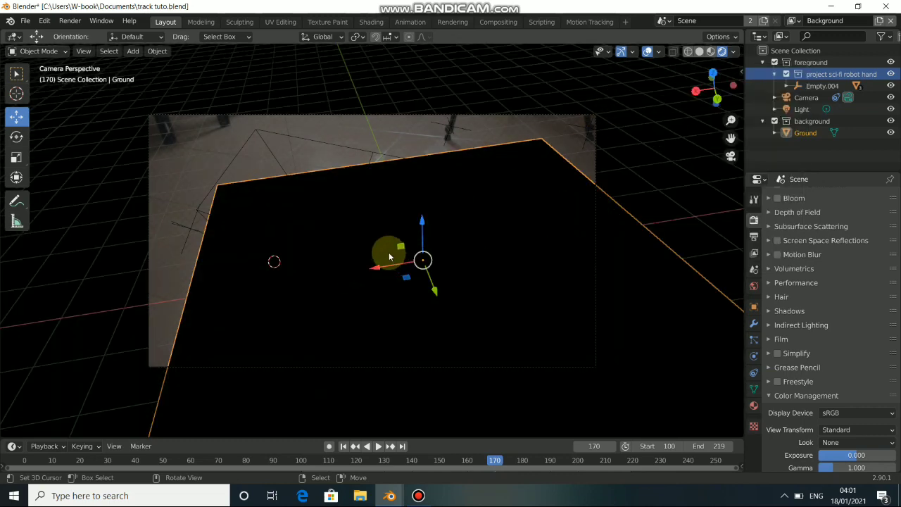
{"action": "left_click", "coordinate": [733, 53]}
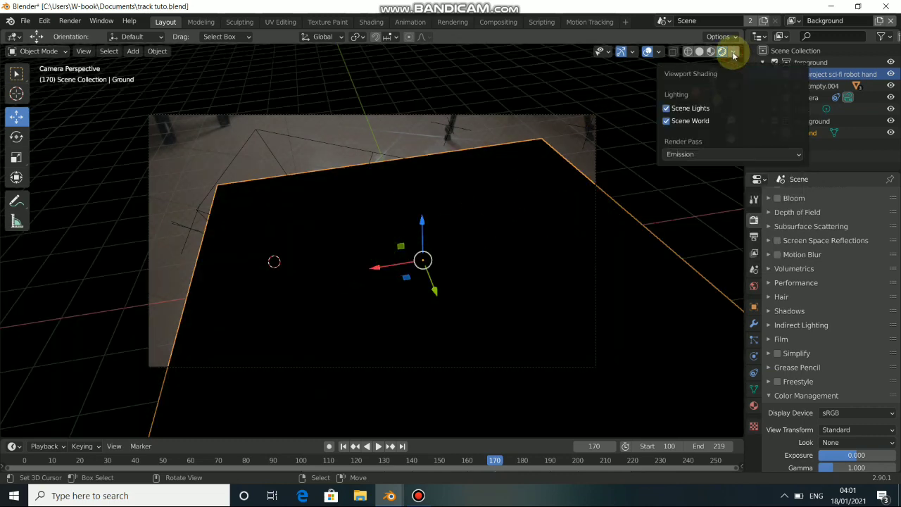
{"action": "left_click", "coordinate": [696, 153]}
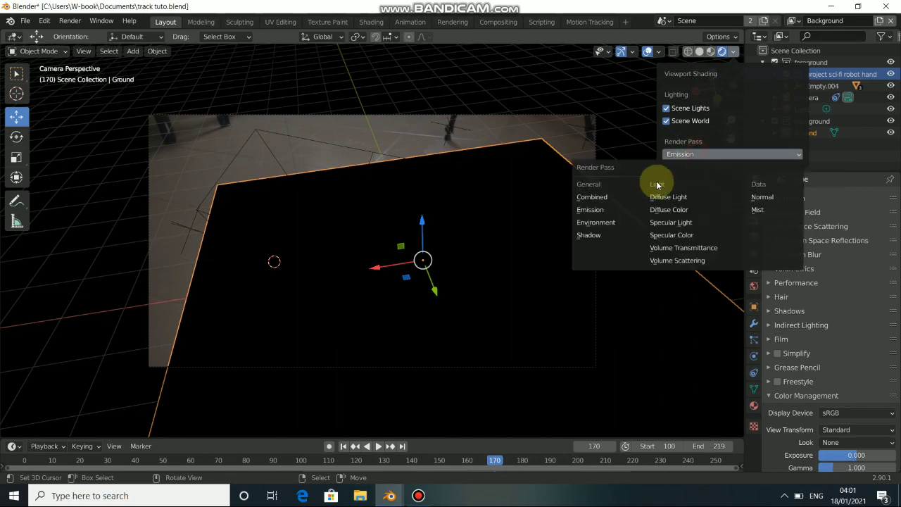
{"action": "left_click", "coordinate": [595, 222]}
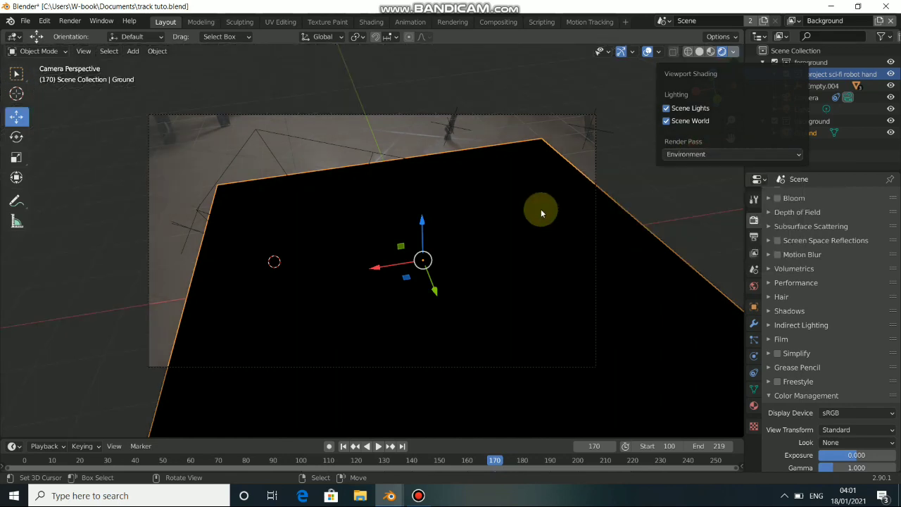
- Preview the Shadow render pass in the viewport, and return the viewport to the Combined pass
{"action": "left_click", "coordinate": [733, 52]}
{"action": "left_click", "coordinate": [684, 153]}
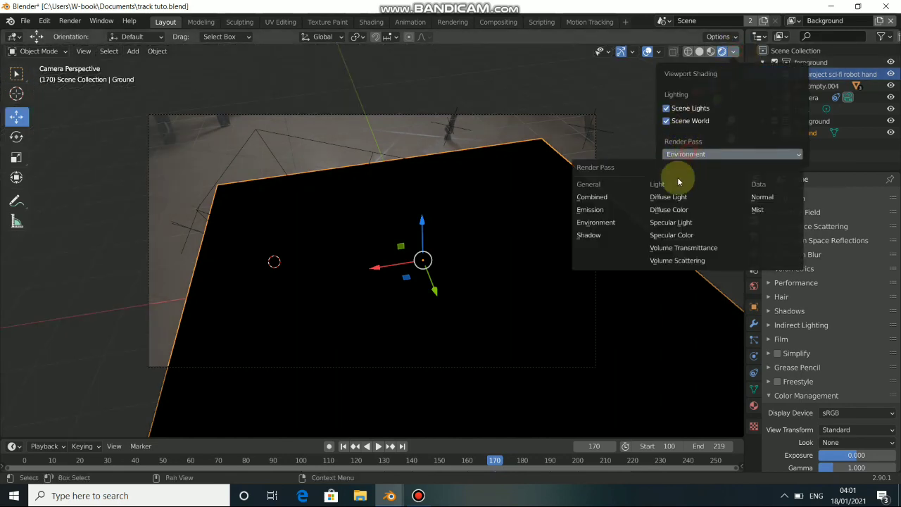
{"action": "left_click", "coordinate": [587, 235]}
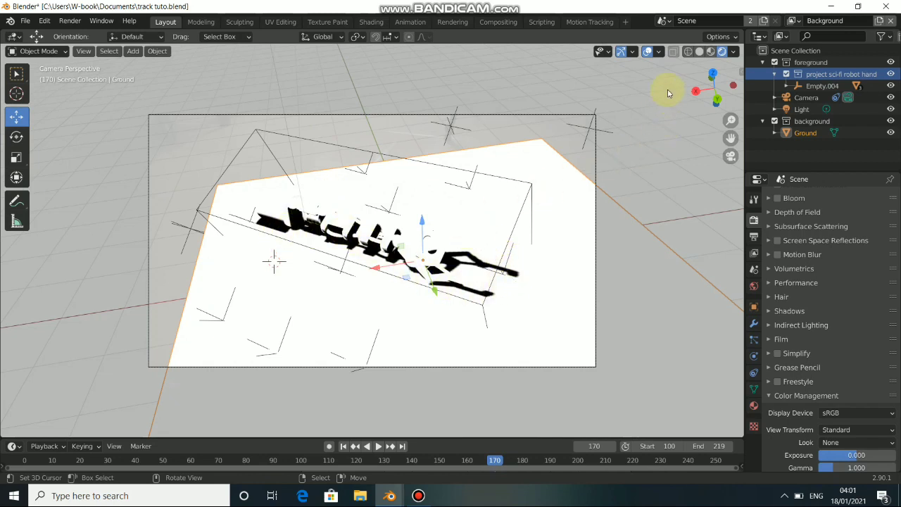
{"action": "left_click", "coordinate": [733, 53]}
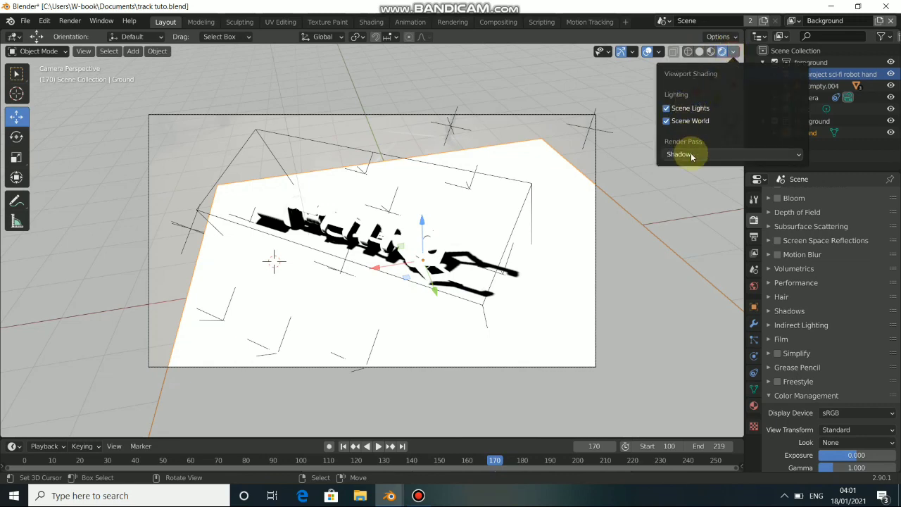
{"action": "left_click", "coordinate": [683, 152]}
{"action": "left_click", "coordinate": [599, 197]}
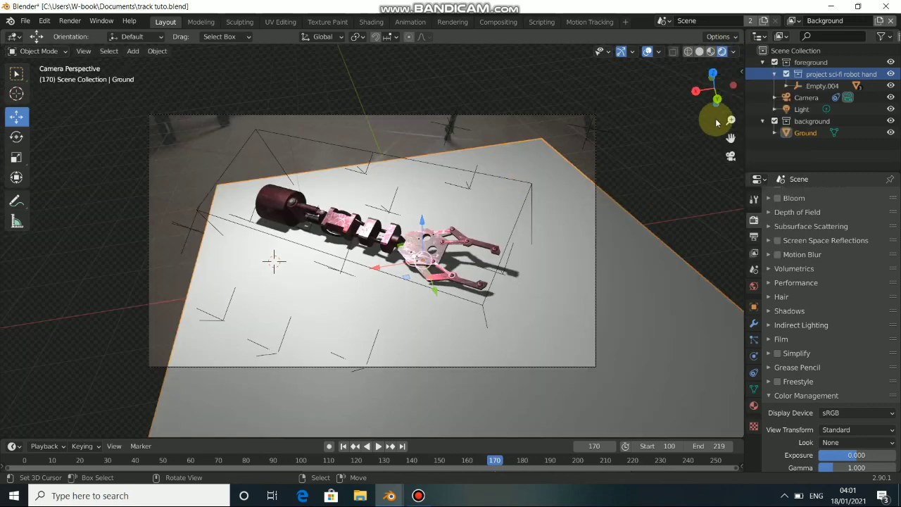
- Enable the Shadow pass in the Background view layer's render passes
{"action": "left_click", "coordinate": [755, 254]}
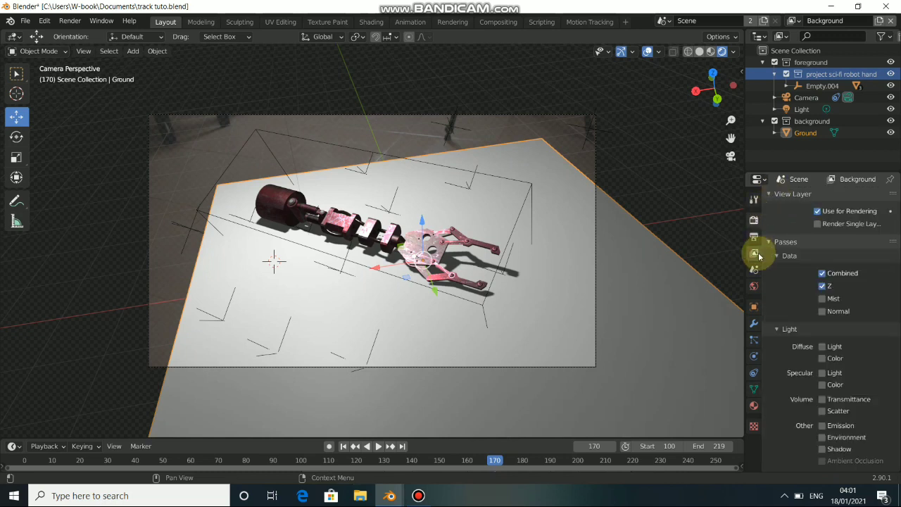
{"action": "scroll", "coordinate": [827, 314], "scroll_direction": "down", "scroll_amount": 2}
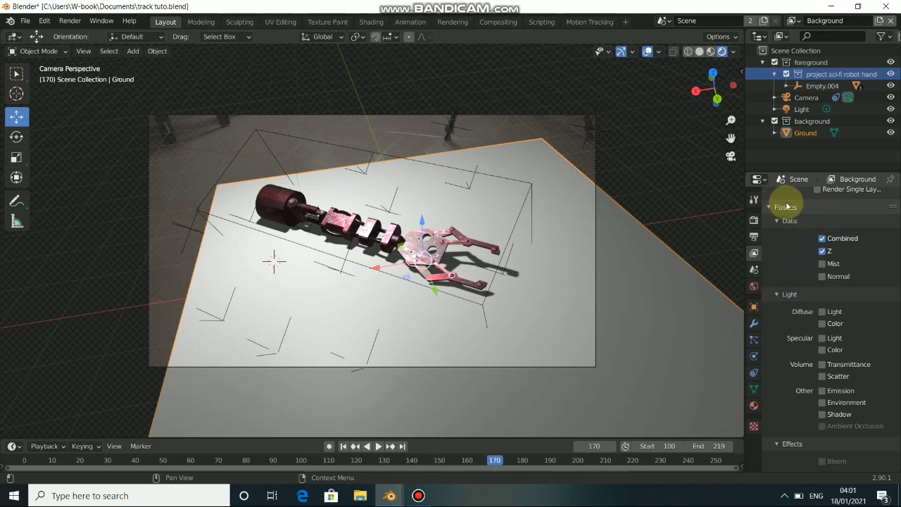
{"action": "left_click", "coordinate": [822, 415]}
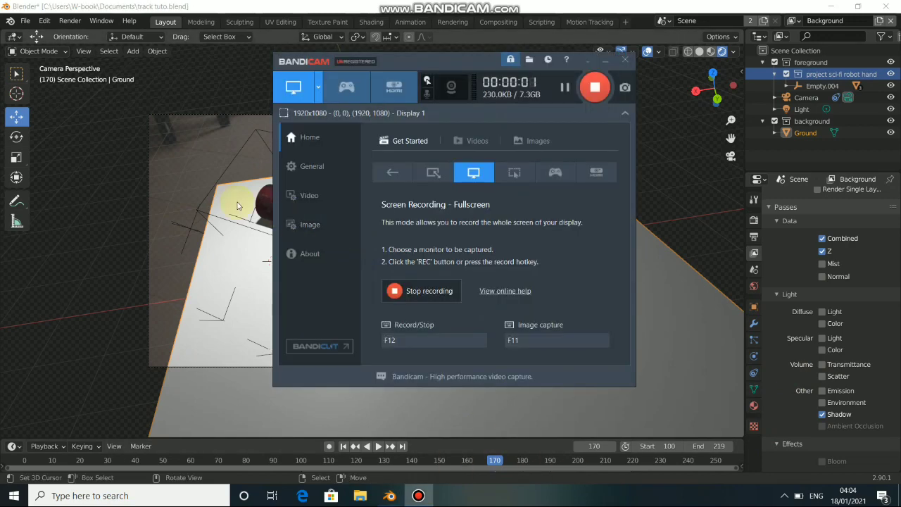
{"action": "left_click", "coordinate": [224, 190]}
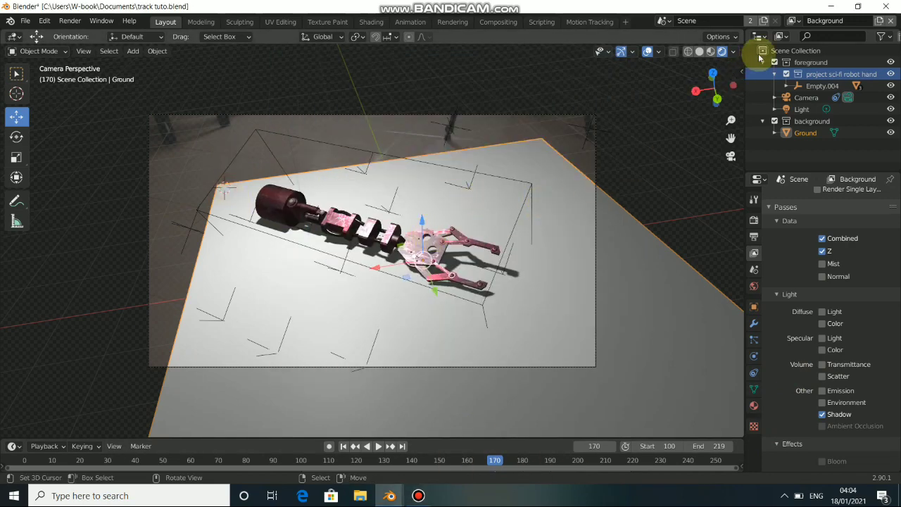
- Switch to the Foreground view layer and show the robot hand in Solid shading from outside the camera view
{"action": "left_click", "coordinate": [804, 23]}
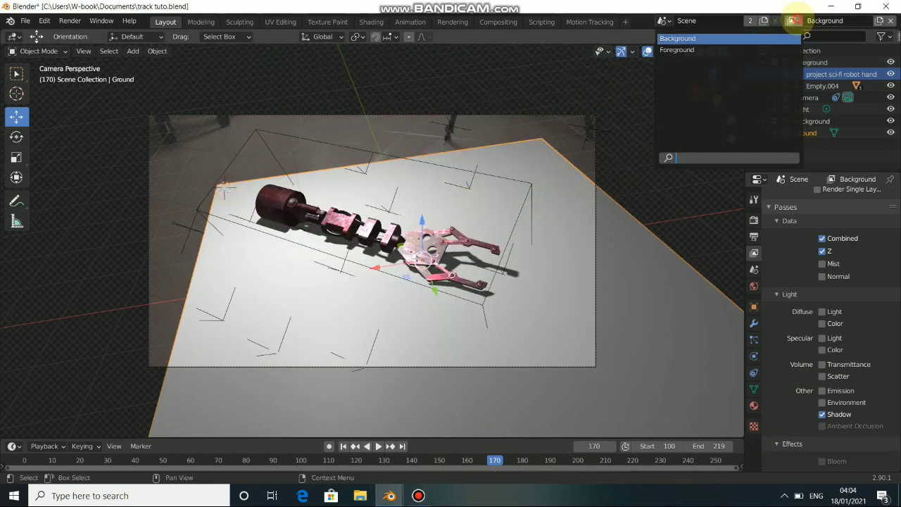
{"action": "left_click", "coordinate": [729, 49]}
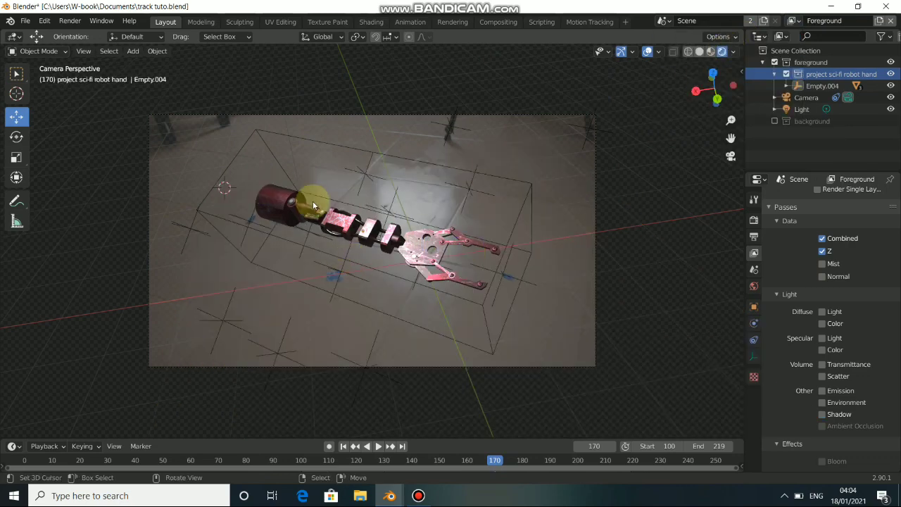
{"action": "left_click", "coordinate": [701, 53]}
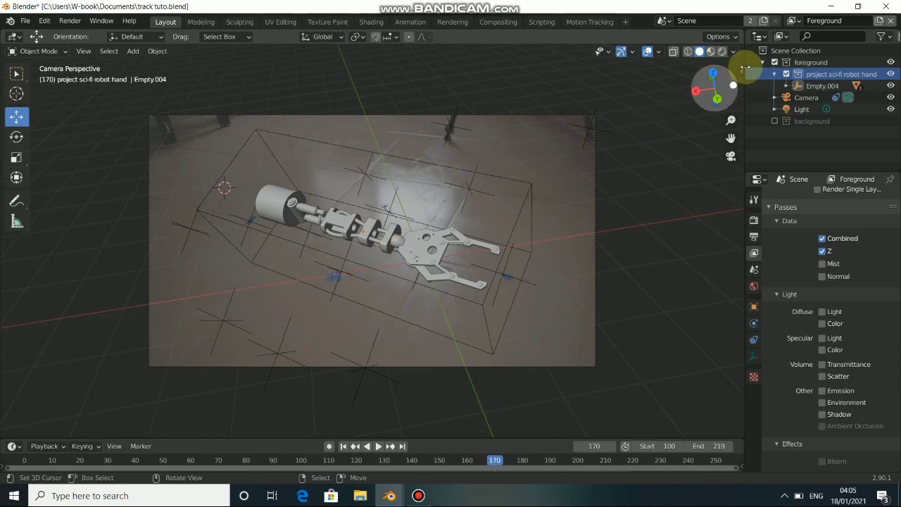
{"action": "middle_click_drag", "start_coordinate": [677, 76], "coordinate": [582, 218]}
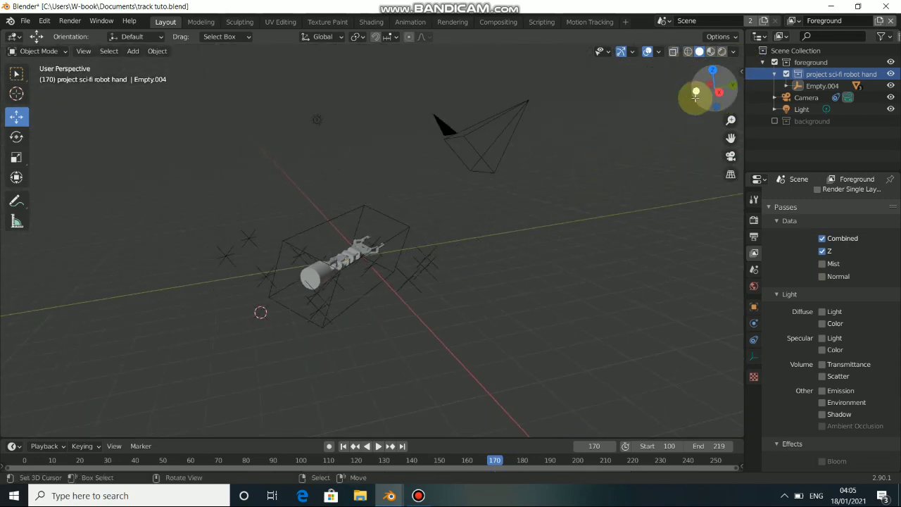
{"action": "middle_click_drag", "start_coordinate": [413, 243], "coordinate": [428, 110]}
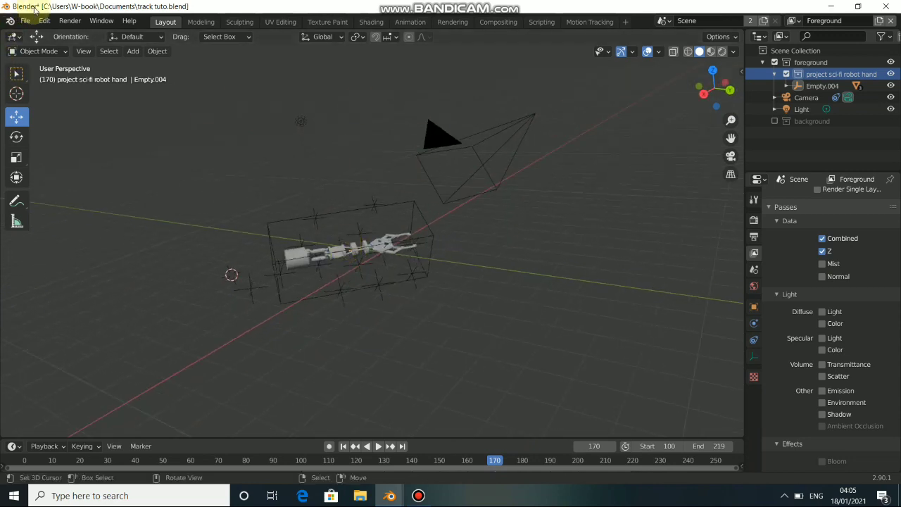
- Render the current frame as an image and minimize the render result window
{"action": "left_click", "coordinate": [70, 20]}
{"action": "left_click", "coordinate": [74, 37]}
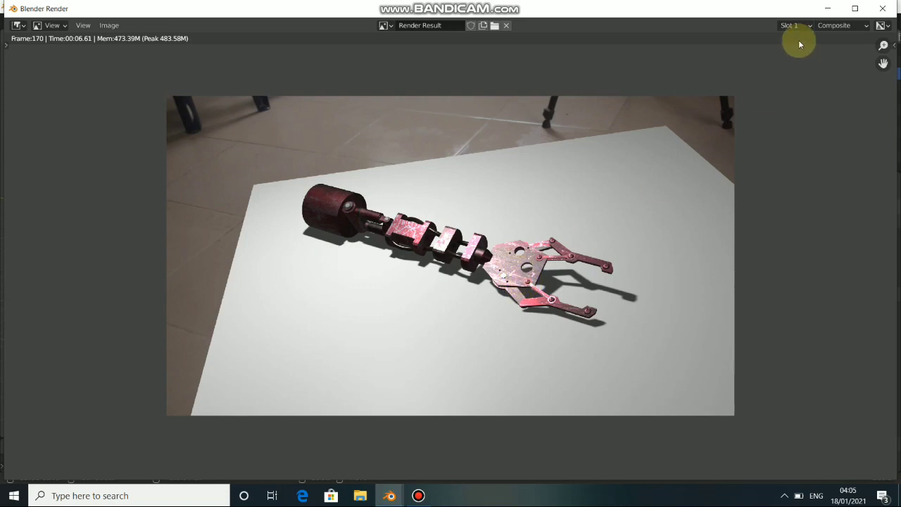
{"action": "left_click", "coordinate": [829, 9]}
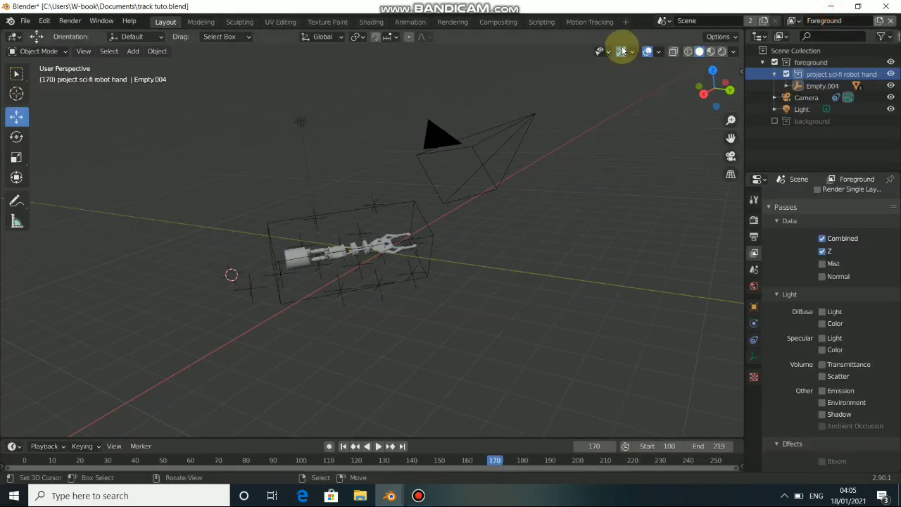
- In the compositing node tree, move the Movie Clip node and the two nodes after it away from the Alpha Over nodes
{"action": "left_click", "coordinate": [496, 22]}
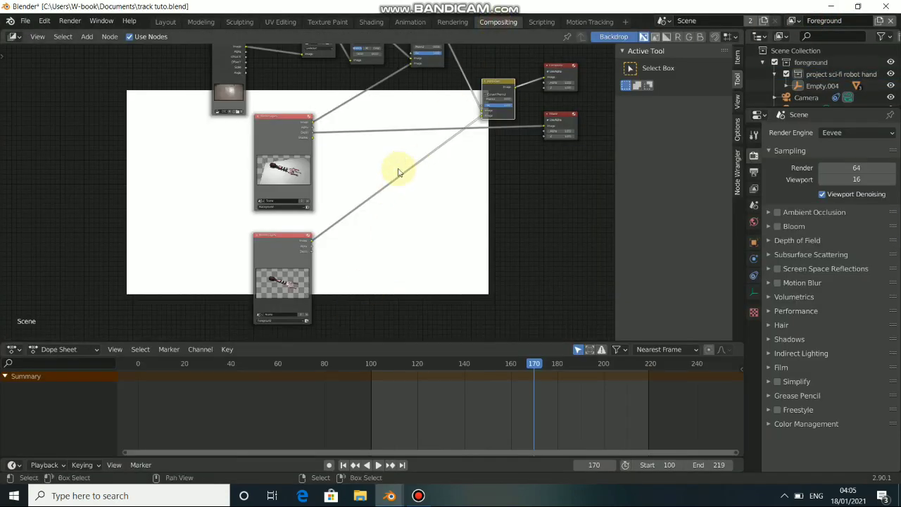
{"action": "middle_click_drag", "start_coordinate": [428, 187], "coordinate": [459, 269]}
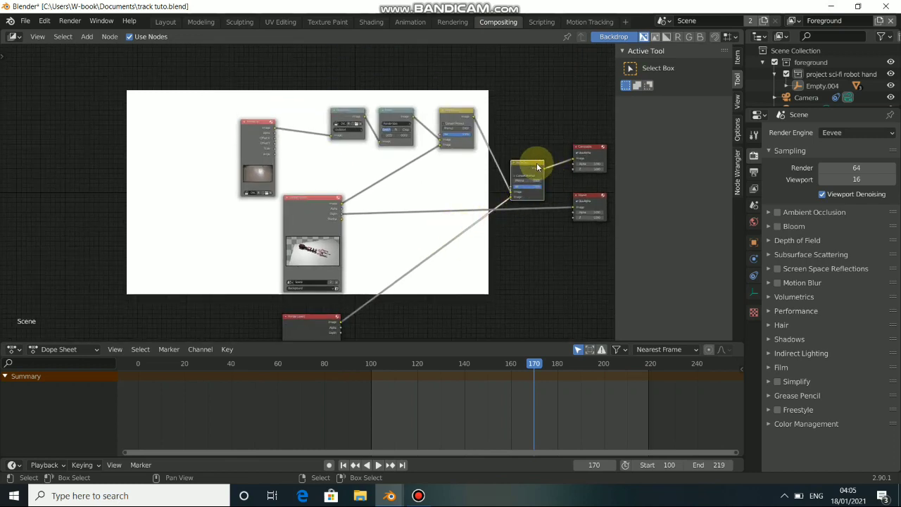
{"action": "key", "text": "n"}
{"action": "middle_click_drag", "start_coordinate": [517, 249], "coordinate": [522, 286]}
{"action": "left_click_drag", "start_coordinate": [321, 173], "coordinate": [218, 171]}
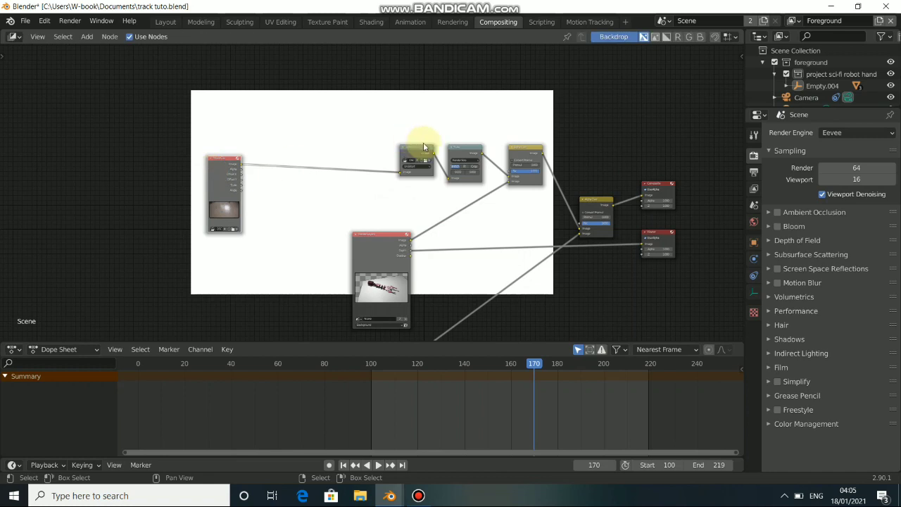
{"action": "left_click_drag", "start_coordinate": [422, 147], "coordinate": [310, 151]}
{"action": "left_click_drag", "start_coordinate": [456, 162], "coordinate": [353, 148]}
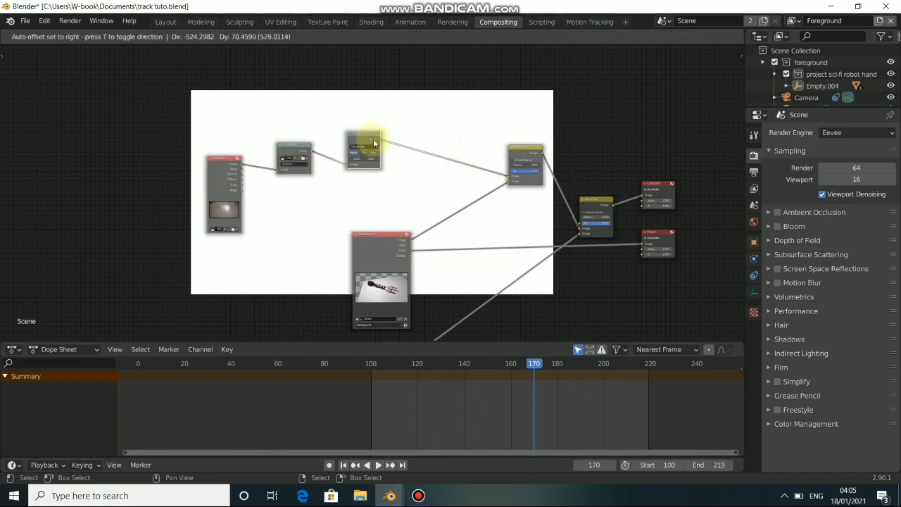
{"action": "left_click_drag", "start_coordinate": [224, 159], "coordinate": [226, 144]}
{"action": "left_click", "coordinate": [358, 139]}
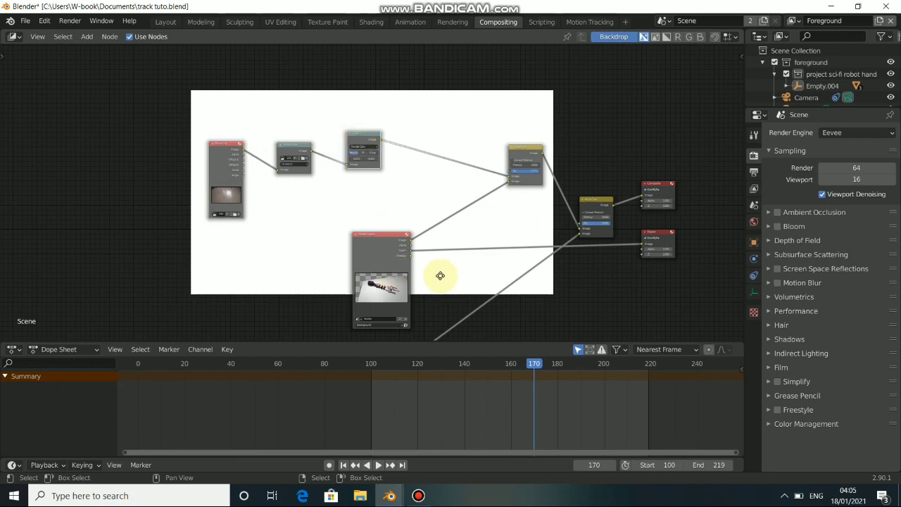
- Move the Background Render Layers node farther from the Alpha Over nodes and raise the Foreground Render Layers node closer to it
{"action": "middle_click_drag", "start_coordinate": [441, 275], "coordinate": [438, 194]}
{"action": "left_click_drag", "start_coordinate": [371, 171], "coordinate": [278, 172]}
{"action": "scroll", "coordinate": [303, 260], "scroll_direction": "up", "scroll_amount": 2}
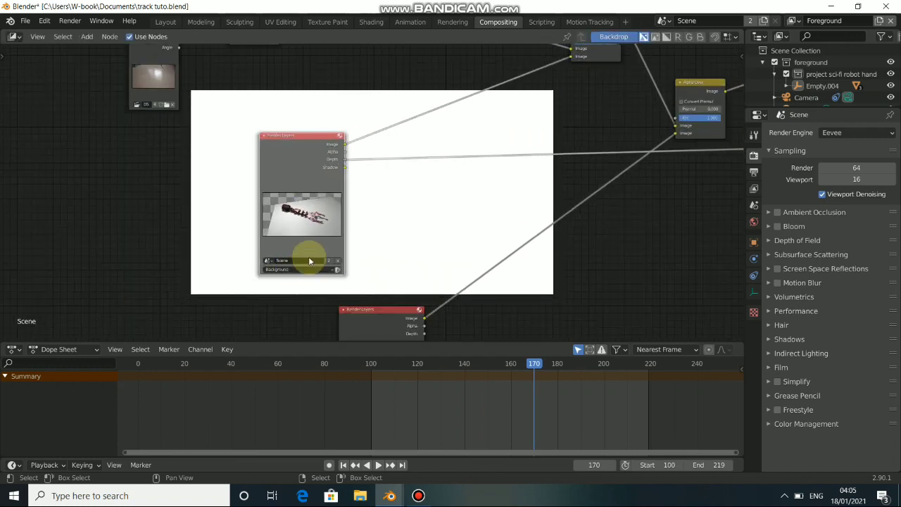
{"action": "middle_click_drag", "start_coordinate": [456, 310], "coordinate": [462, 185]}
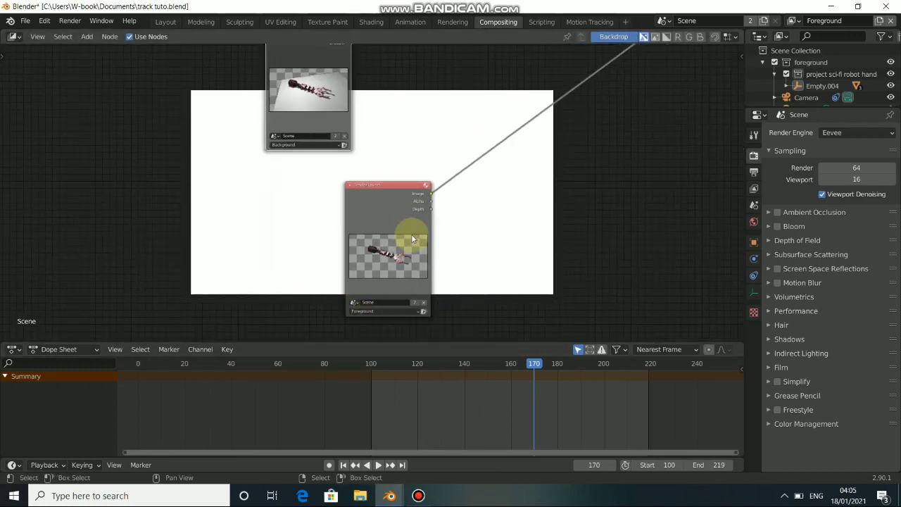
{"action": "left_click_drag", "start_coordinate": [411, 222], "coordinate": [408, 205]}
{"action": "middle_click_drag", "start_coordinate": [480, 177], "coordinate": [444, 238]}
{"action": "scroll", "coordinate": [469, 213], "scroll_direction": "down", "scroll_amount": 5}
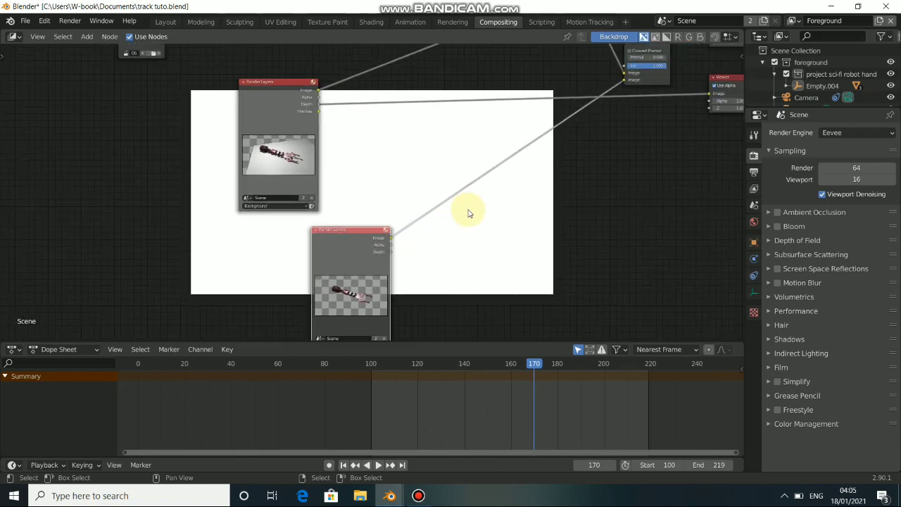
- Reposition the Background Render Layers node beside the Foreground one and connect its Shadow output to the Viewer
{"action": "middle_click_drag", "start_coordinate": [488, 211], "coordinate": [480, 235]}
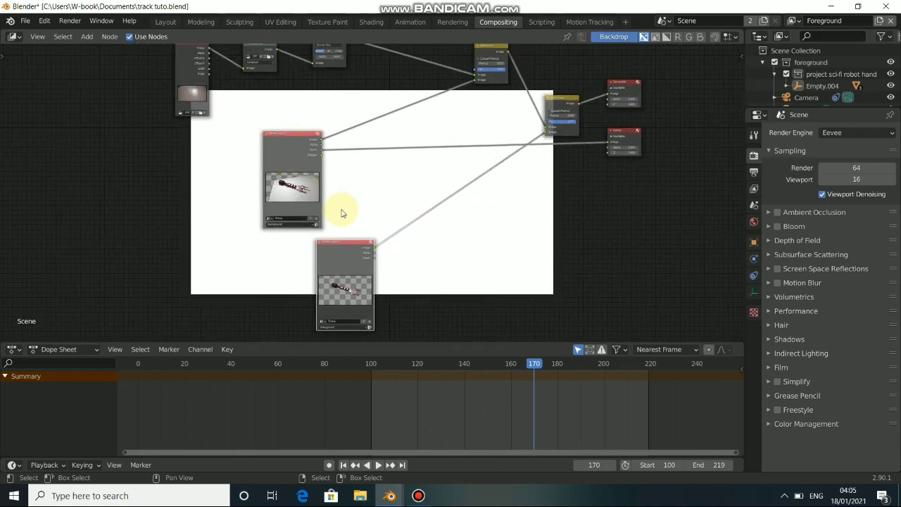
{"action": "middle_click_drag", "start_coordinate": [342, 213], "coordinate": [357, 186]}
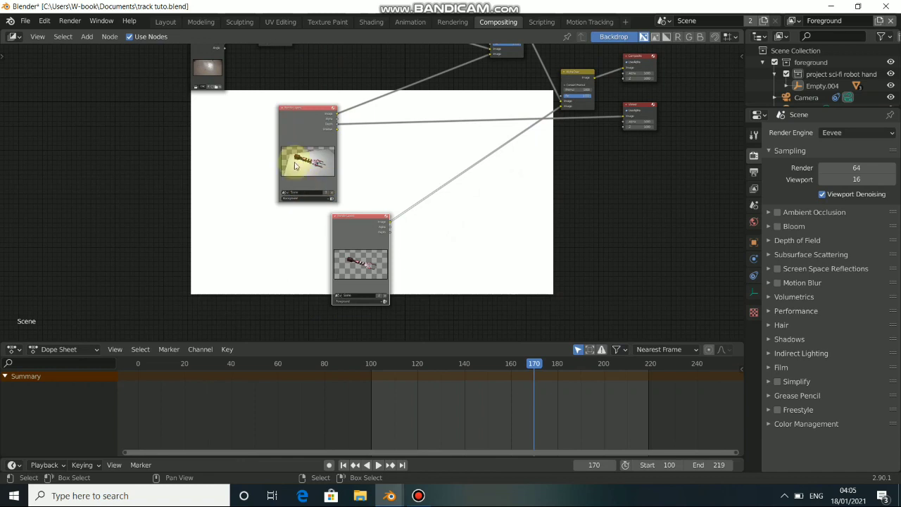
{"action": "left_click_drag", "start_coordinate": [287, 136], "coordinate": [271, 175]}
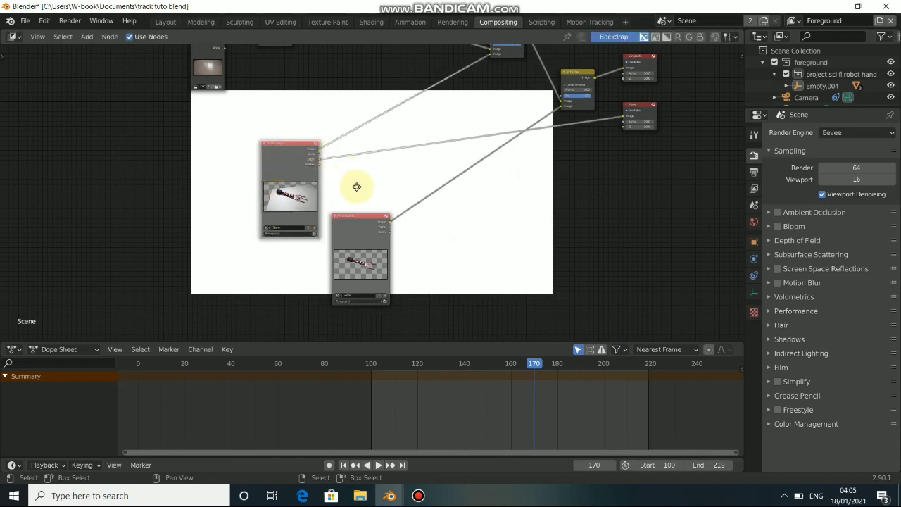
{"action": "middle_click_drag", "start_coordinate": [357, 187], "coordinate": [302, 174]}
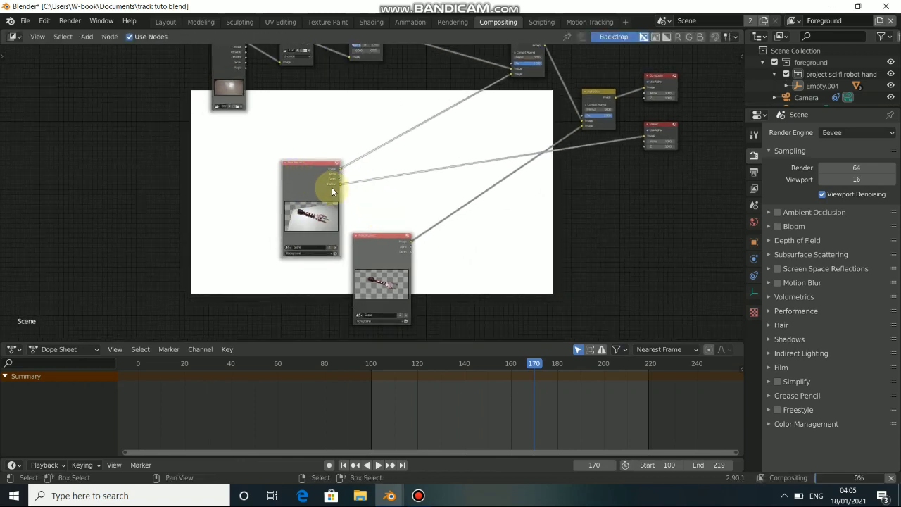
{"action": "scroll", "coordinate": [332, 186], "scroll_direction": "up", "scroll_amount": 2}
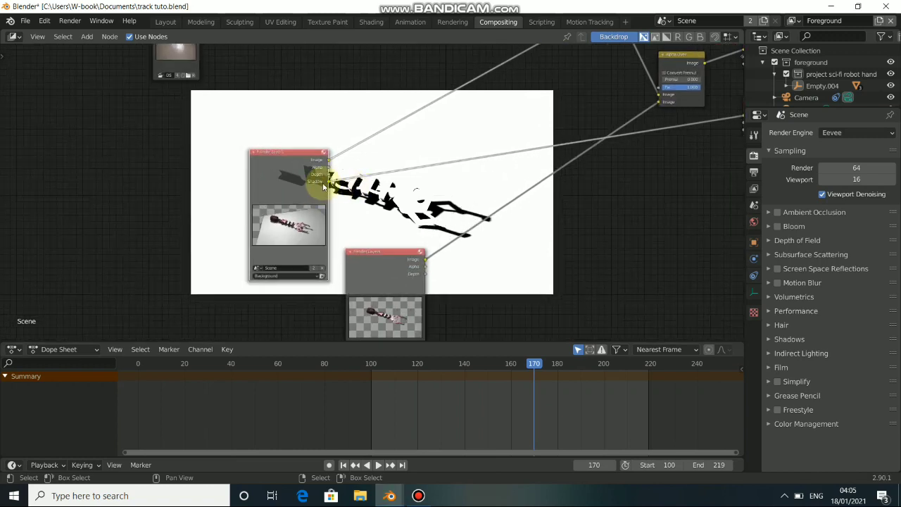
{"action": "middle_click_drag", "start_coordinate": [382, 187], "coordinate": [318, 154]}
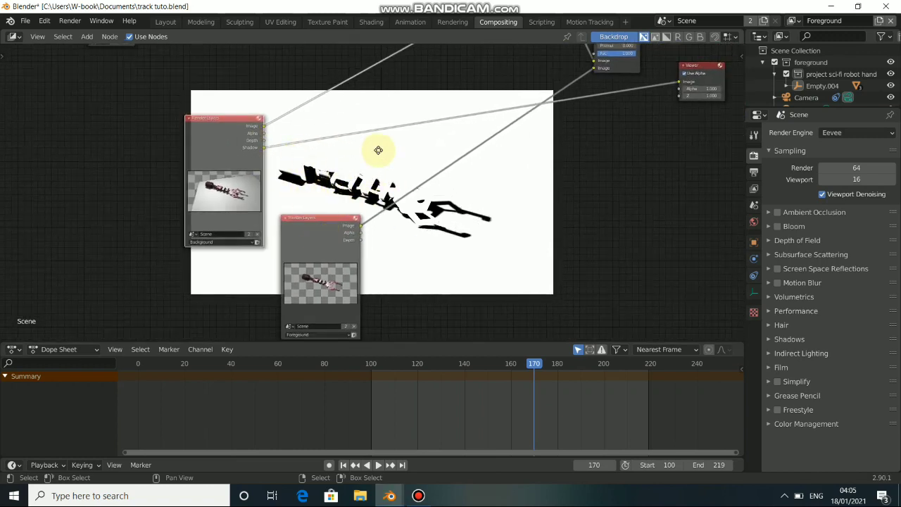
- Preview the Foreground Render Layers node in the Viewer and move it to the far side of the Background Render Layers node
{"action": "middle_click_drag", "start_coordinate": [378, 150], "coordinate": [498, 209]}
{"action": "left_click_drag", "start_coordinate": [524, 102], "coordinate": [427, 170]}
{"action": "middle_click_drag", "start_coordinate": [438, 269], "coordinate": [399, 172]}
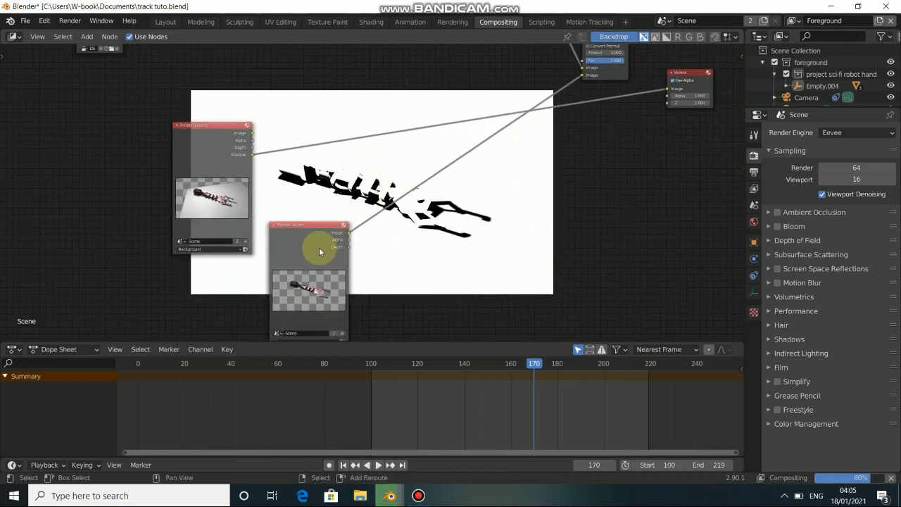
{"action": "left_click", "coordinate": [319, 248], "text": "ctrl+shift"}
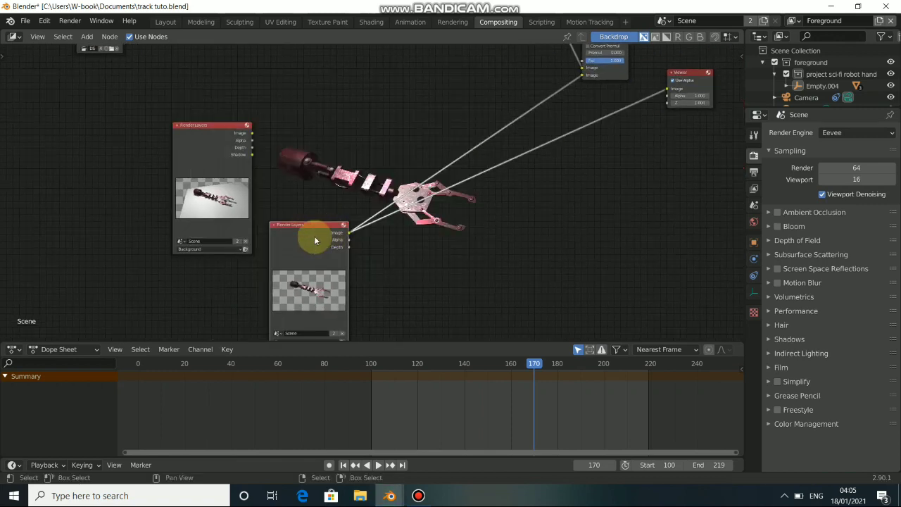
{"action": "left_click_drag", "start_coordinate": [312, 237], "coordinate": [94, 111]}
{"action": "middle_click_drag", "start_coordinate": [390, 212], "coordinate": [461, 308]}
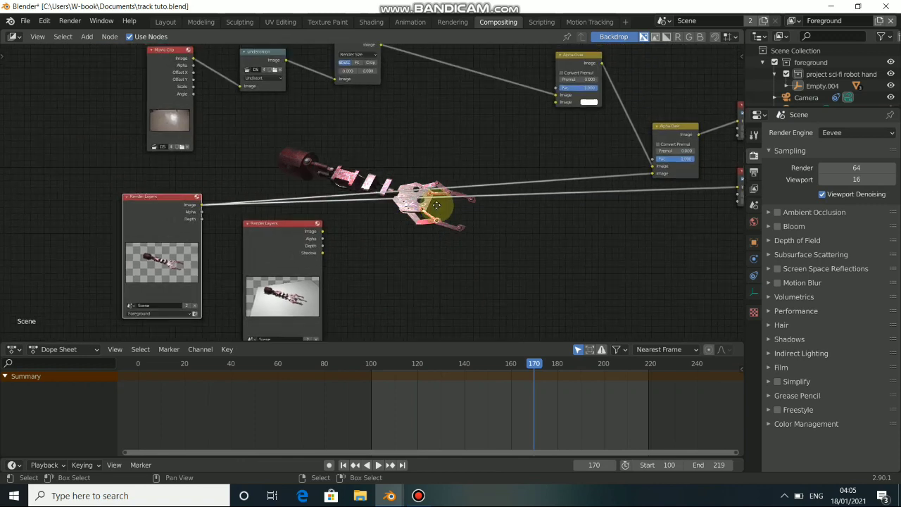
- Delete the second Alpha Over node, link the remaining one's Image output to Composite and Viewer, and move it closer to them
{"action": "middle_click_drag", "start_coordinate": [436, 203], "coordinate": [293, 205]}
{"action": "key", "text": "x"}
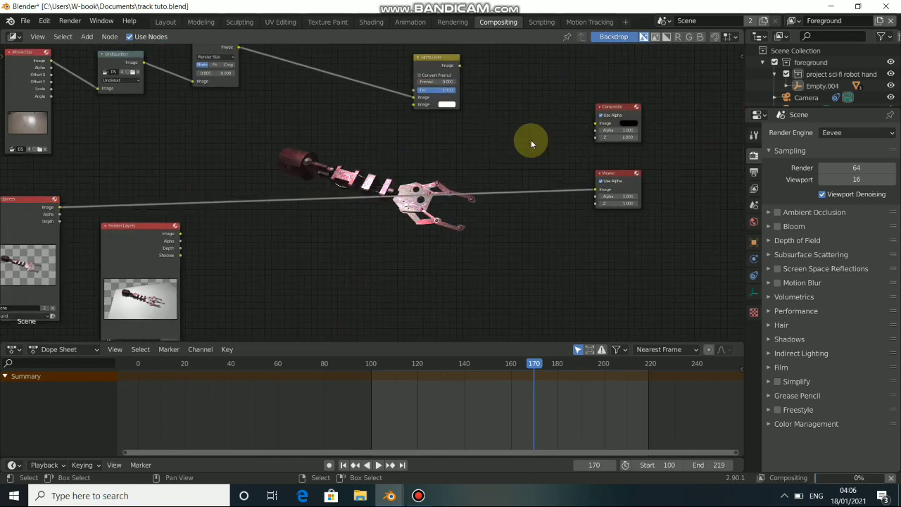
{"action": "left_click_drag", "start_coordinate": [427, 59], "coordinate": [427, 125]}
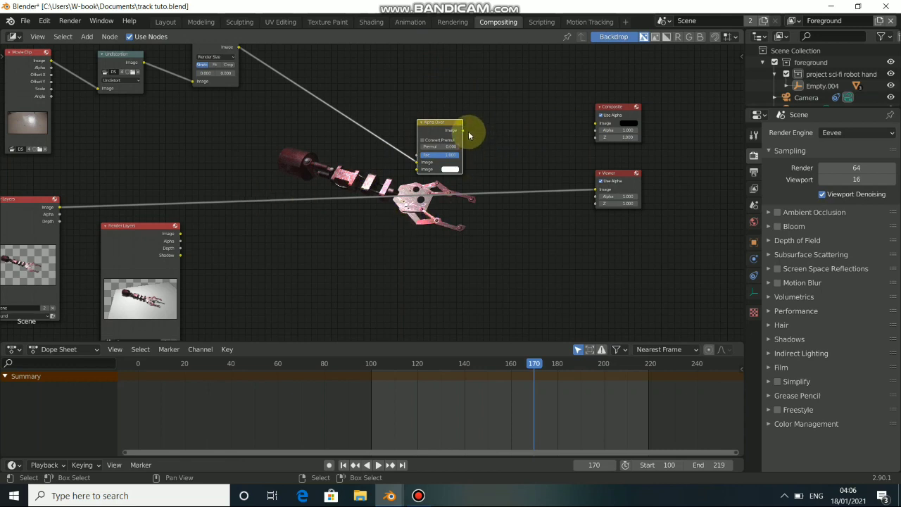
{"action": "left_click_drag", "start_coordinate": [462, 130], "coordinate": [596, 124]}
{"action": "left_click_drag", "start_coordinate": [461, 130], "coordinate": [596, 190]}
{"action": "left_click_drag", "start_coordinate": [442, 125], "coordinate": [503, 156]}
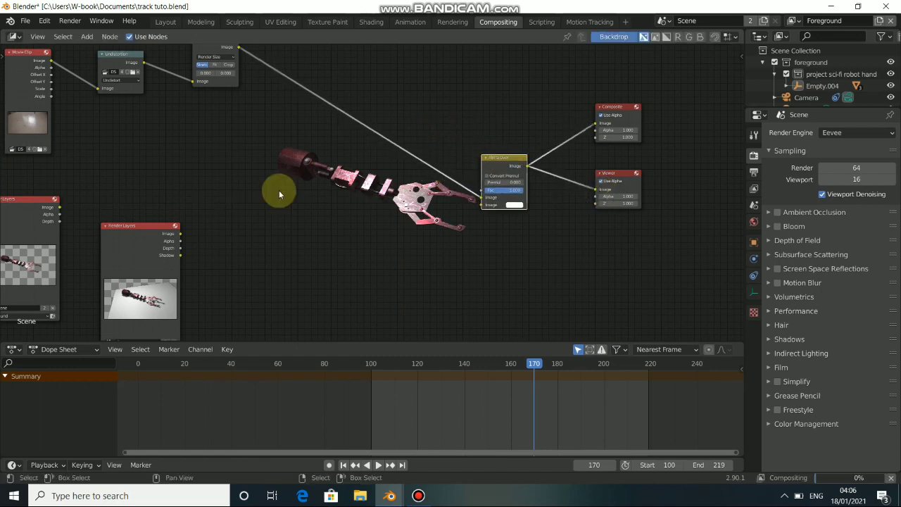
- Connect the Foreground Render Layers Image output to the Alpha Over node's second Image input and rearrange the Alpha Over and Render Layers nodes
{"action": "middle_click_drag", "start_coordinate": [276, 191], "coordinate": [348, 197]}
{"action": "left_click", "coordinate": [216, 266]}
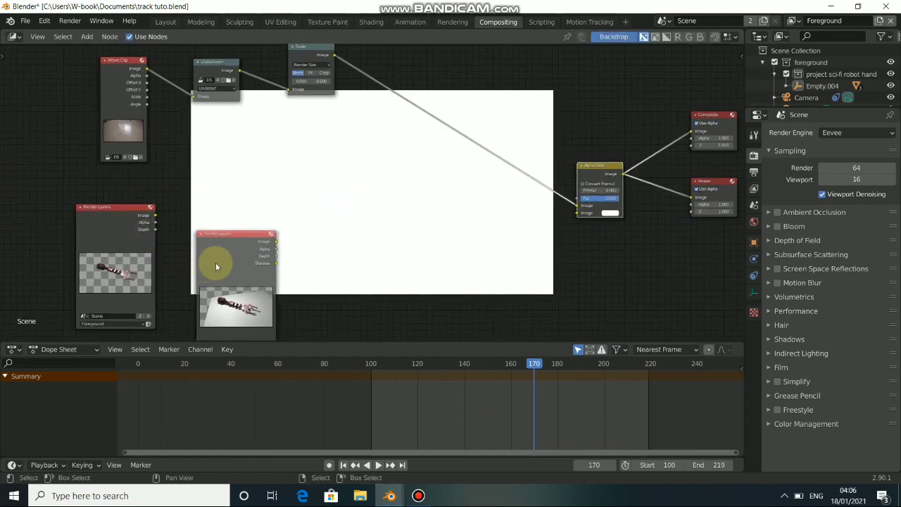
{"action": "middle_click_drag", "start_coordinate": [281, 280], "coordinate": [278, 265]}
{"action": "left_click_drag", "start_coordinate": [106, 200], "coordinate": [498, 212]}
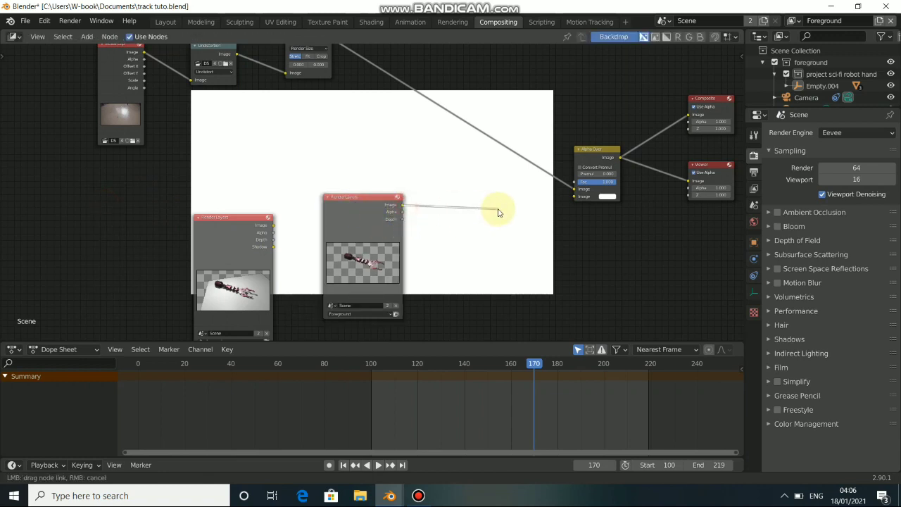
{"action": "left_click_drag", "start_coordinate": [404, 204], "coordinate": [575, 197]}
{"action": "left_click_drag", "start_coordinate": [599, 150], "coordinate": [574, 114]}
{"action": "left_click_drag", "start_coordinate": [371, 201], "coordinate": [111, 184]}
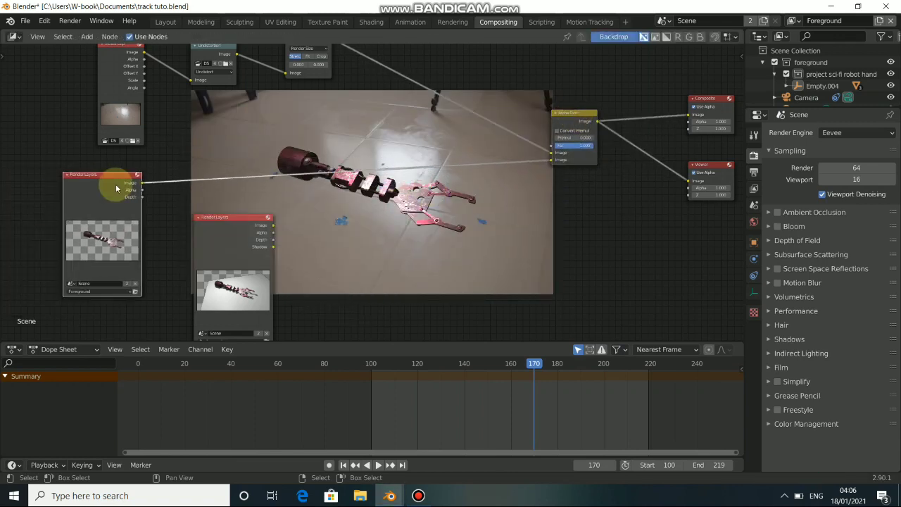
{"action": "middle_click_drag", "start_coordinate": [397, 199], "coordinate": [445, 217]}
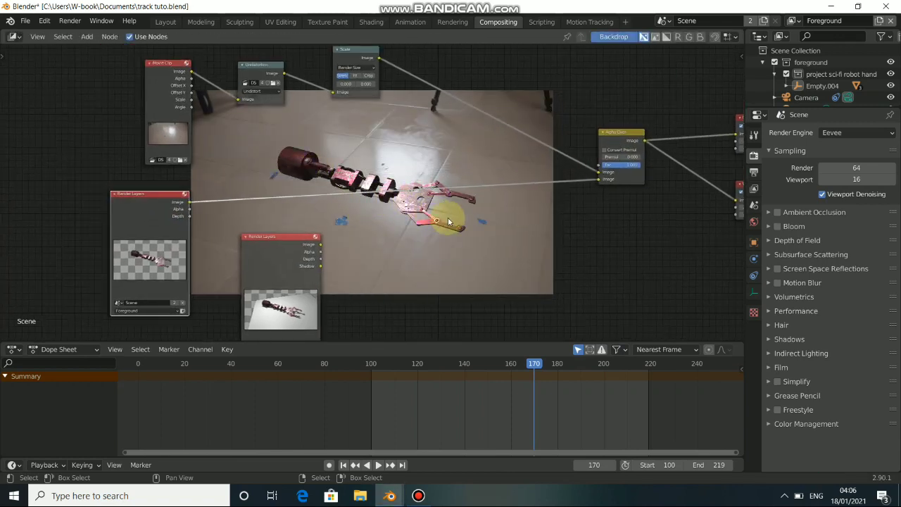
{"action": "left_click_drag", "start_coordinate": [257, 257], "coordinate": [292, 266]}
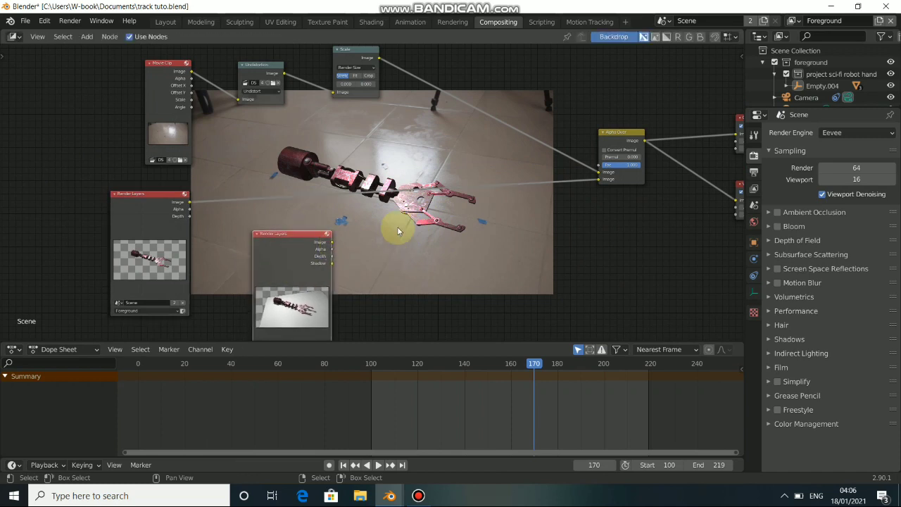
{"action": "middle_click_drag", "start_coordinate": [333, 261], "coordinate": [353, 224]}
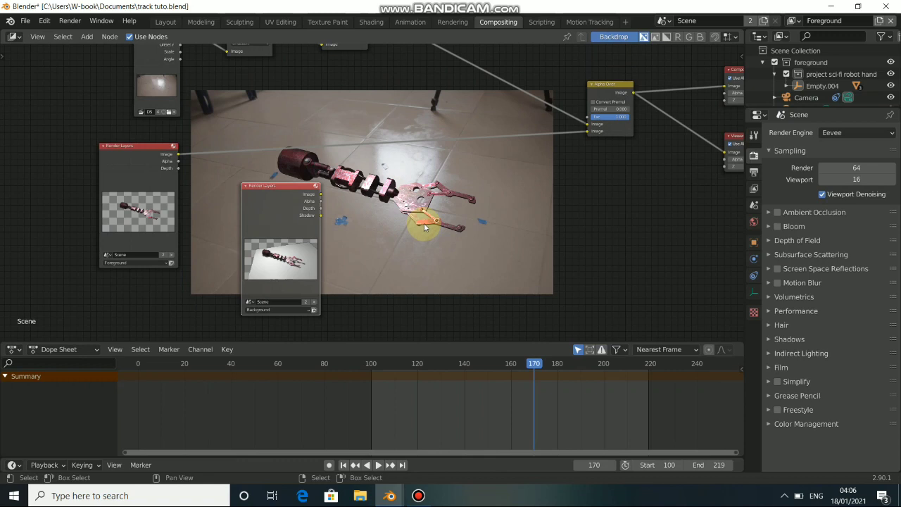
- Add a Mix color node on the link between the Scale and Alpha Over nodes
{"action": "key", "text": "shift+a"}
{"action": "mouse_move", "coordinate": [362, 266]}
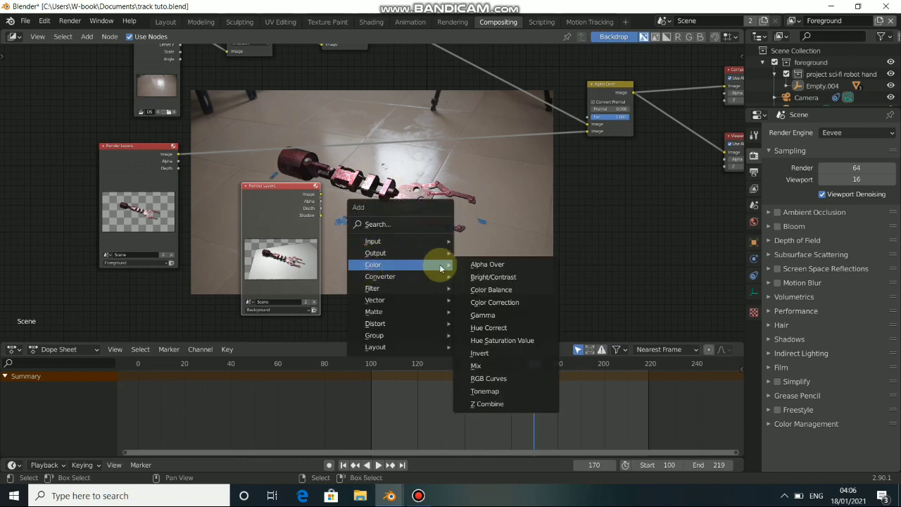
{"action": "left_click", "coordinate": [476, 366]}
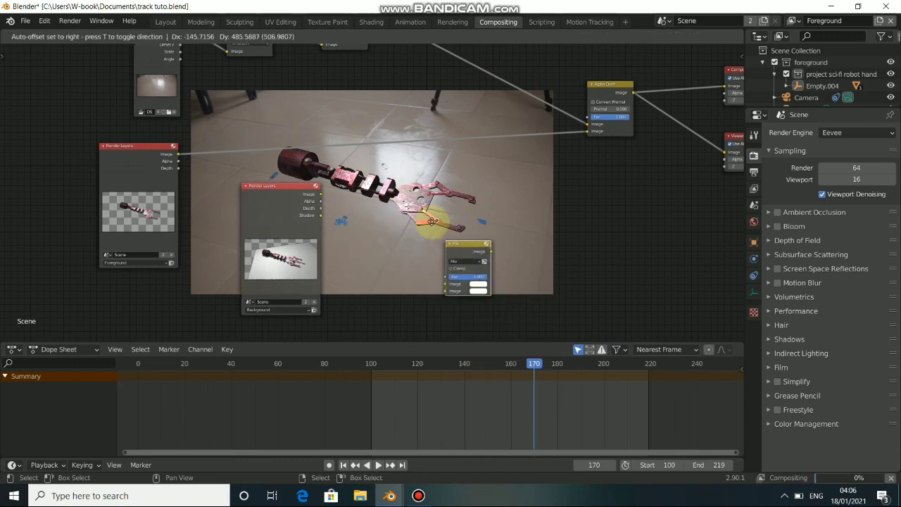
{"action": "left_click", "coordinate": [500, 59]}
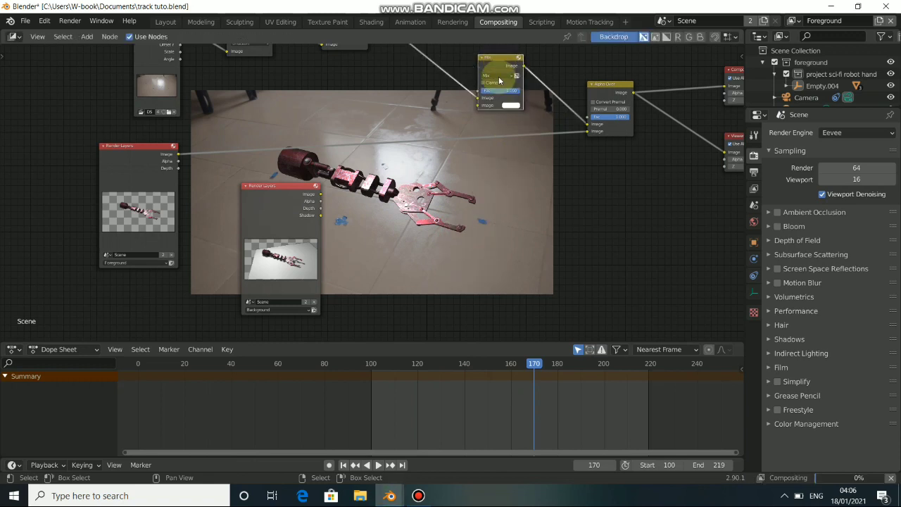
{"action": "key", "text": "Home"}
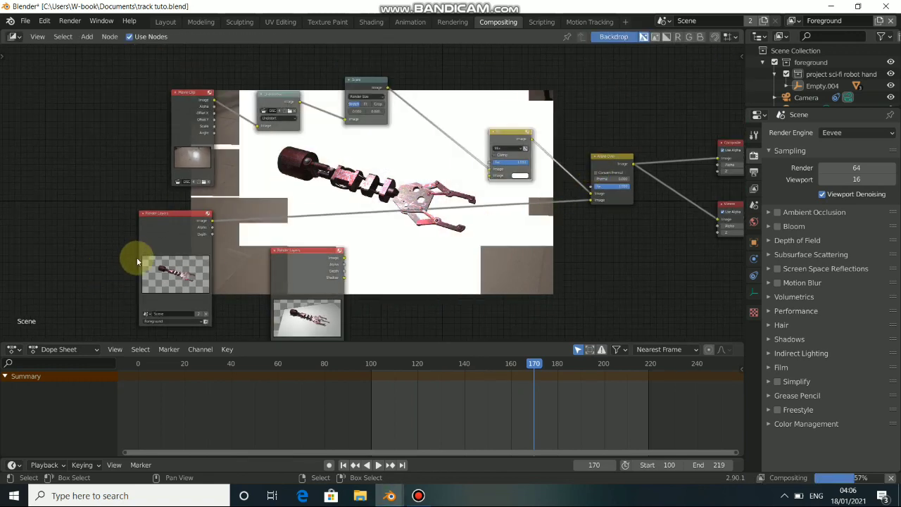
- Connect the Background layer's Shadow output to the Mix node's second Image input and set the node's blend mode to Multiply
{"action": "left_click_drag", "start_coordinate": [512, 137], "coordinate": [508, 137]}
{"action": "left_click", "coordinate": [328, 277]}
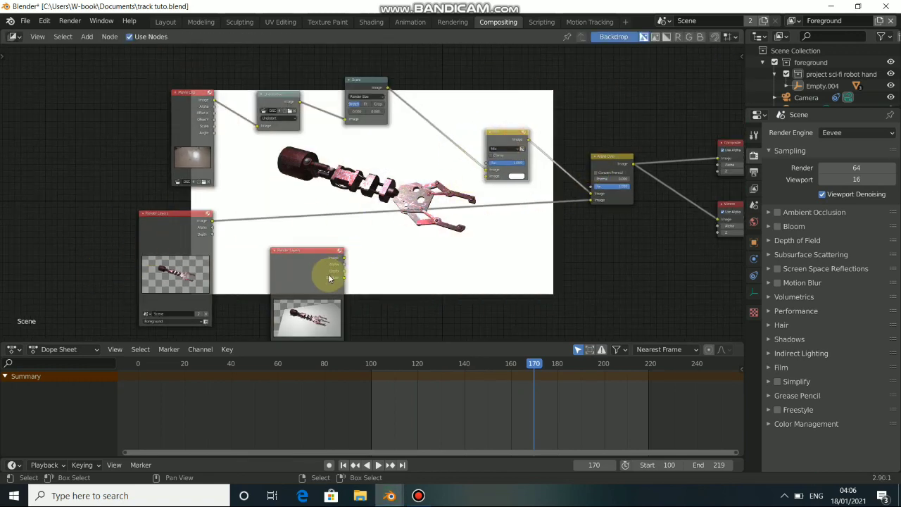
{"action": "left_click_drag", "start_coordinate": [345, 278], "coordinate": [485, 176]}
{"action": "mouse_move", "coordinate": [292, 272]}
{"action": "left_mouse_down"}
{"action": "mouse_move", "coordinate": [316, 256]}
{"action": "mouse_move", "coordinate": [289, 265]}
{"action": "left_mouse_up"}
{"action": "left_click", "coordinate": [285, 270]}
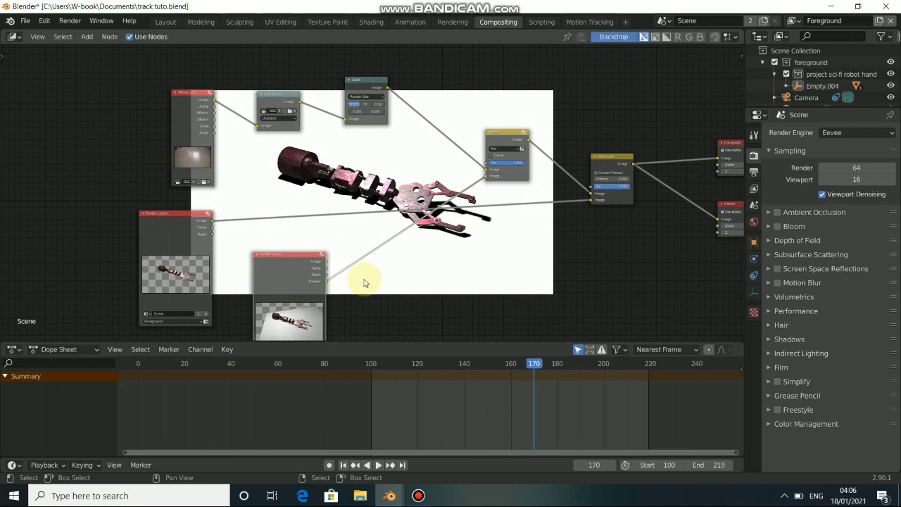
{"action": "middle_click_drag", "start_coordinate": [364, 280], "coordinate": [337, 241]}
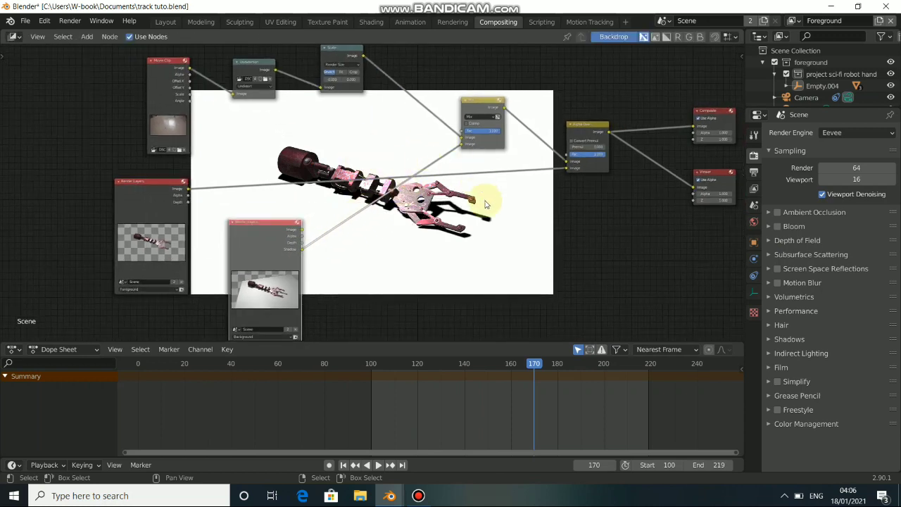
{"action": "middle_click_drag", "start_coordinate": [473, 214], "coordinate": [429, 228]}
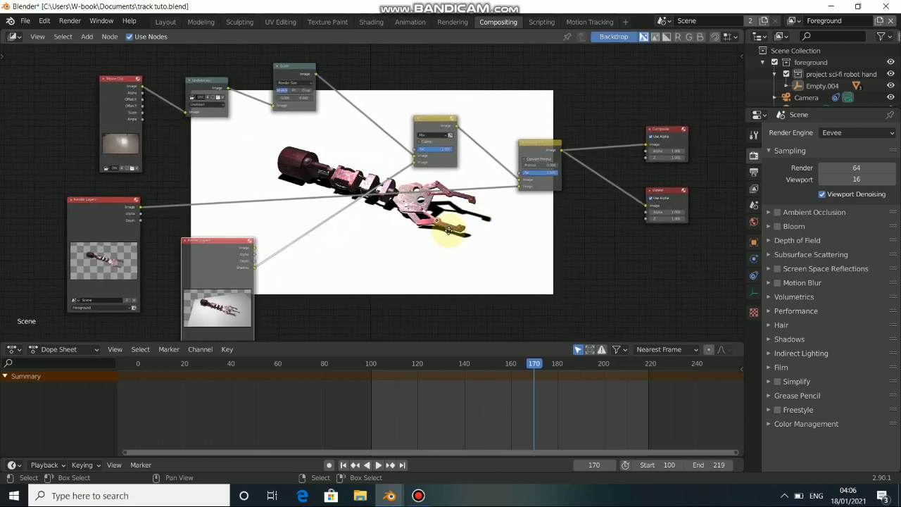
{"action": "left_click", "coordinate": [431, 138]}
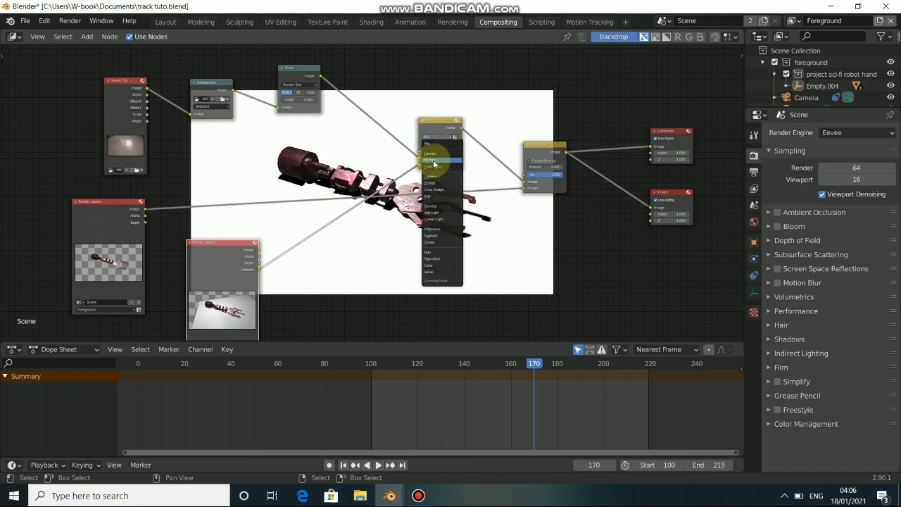
{"action": "left_click", "coordinate": [436, 162]}
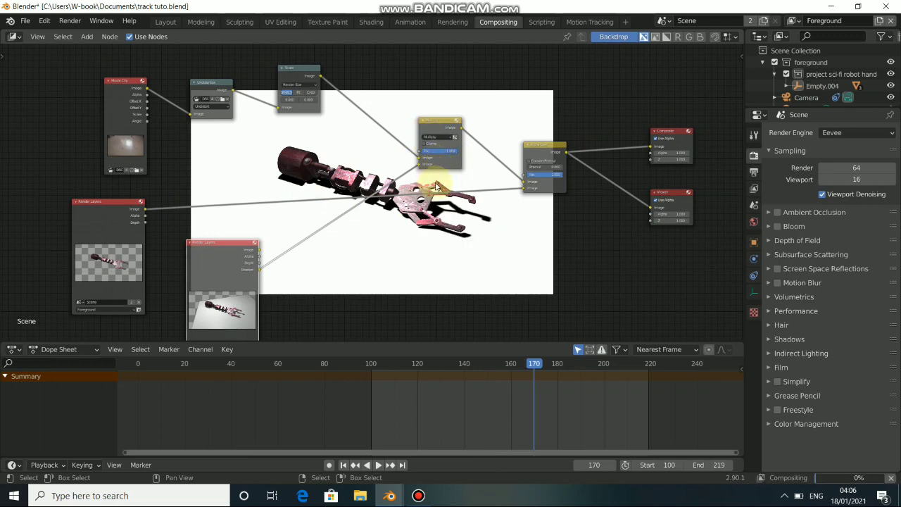
- Swap the positions of the two Render Layers nodes, placing Background below the Movie Clip node and Foreground nearer the Alpha Over node
{"action": "middle_click_drag", "start_coordinate": [327, 195], "coordinate": [414, 228]}
{"action": "left_click_drag", "start_coordinate": [302, 290], "coordinate": [118, 223]}
{"action": "left_click_drag", "start_coordinate": [428, 217], "coordinate": [363, 252]}
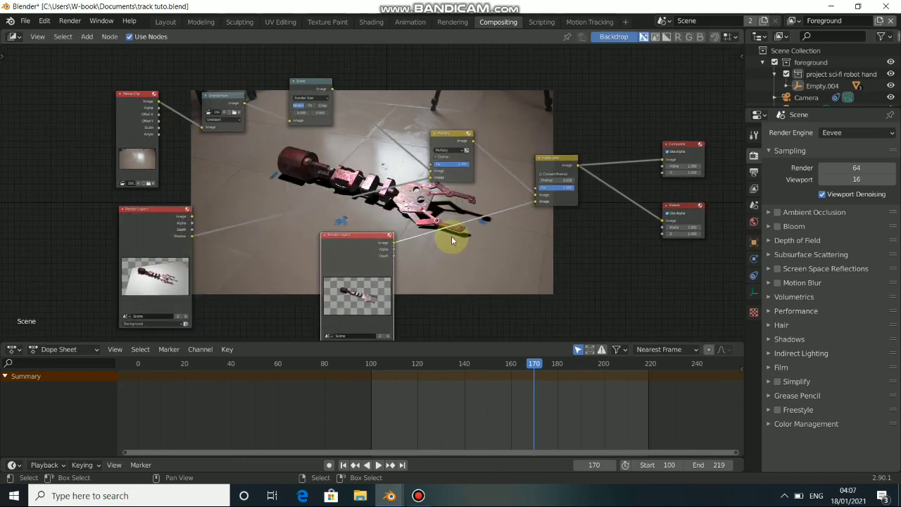
- Mute the Alpha Over node to preview the footage with only the shadow, and unmute it again
{"action": "key", "text": "m"}
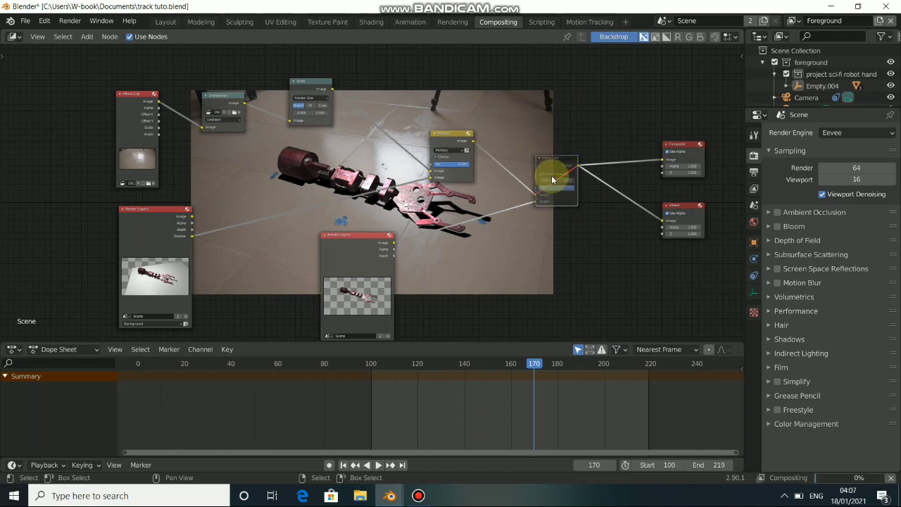
{"action": "middle_click_drag", "start_coordinate": [510, 219], "coordinate": [345, 199]}
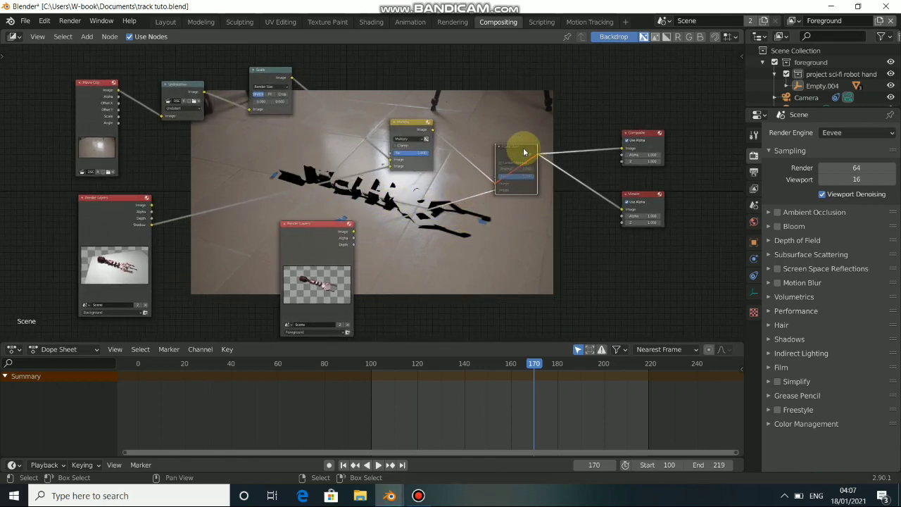
{"action": "key", "text": "m"}
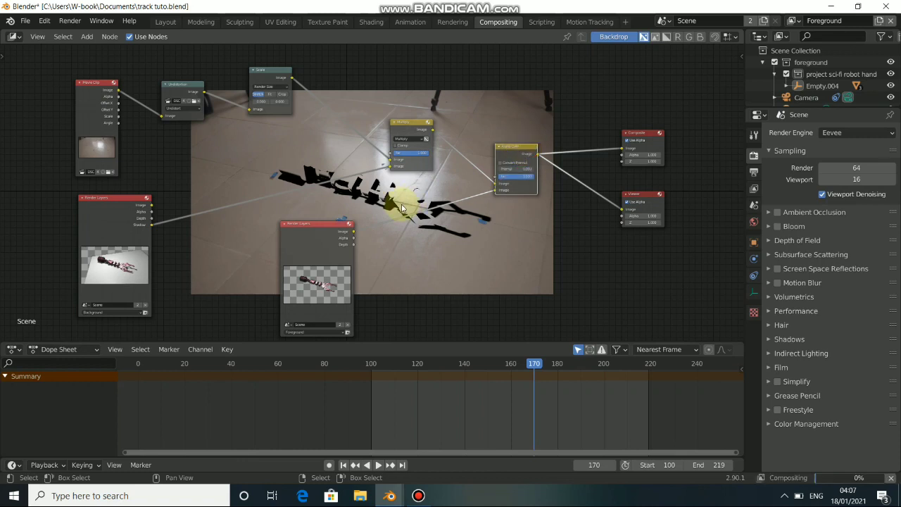
{"action": "middle_click_drag", "start_coordinate": [402, 207], "coordinate": [454, 214]}
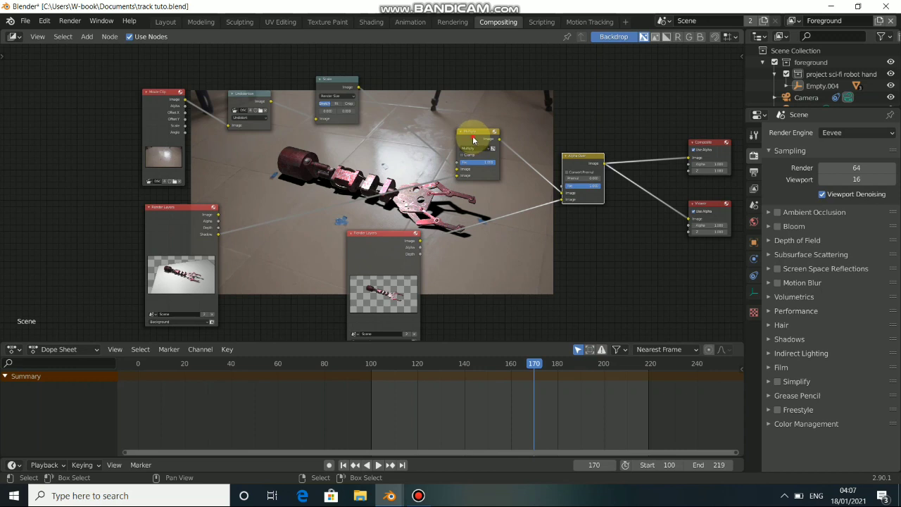
- Adjust the Multiply node's position and set its Fac to 0.760 to soften the shadow over the footage
{"action": "left_click_drag", "start_coordinate": [473, 137], "coordinate": [461, 136]}
{"action": "middle_click_drag", "start_coordinate": [472, 221], "coordinate": [455, 234]}
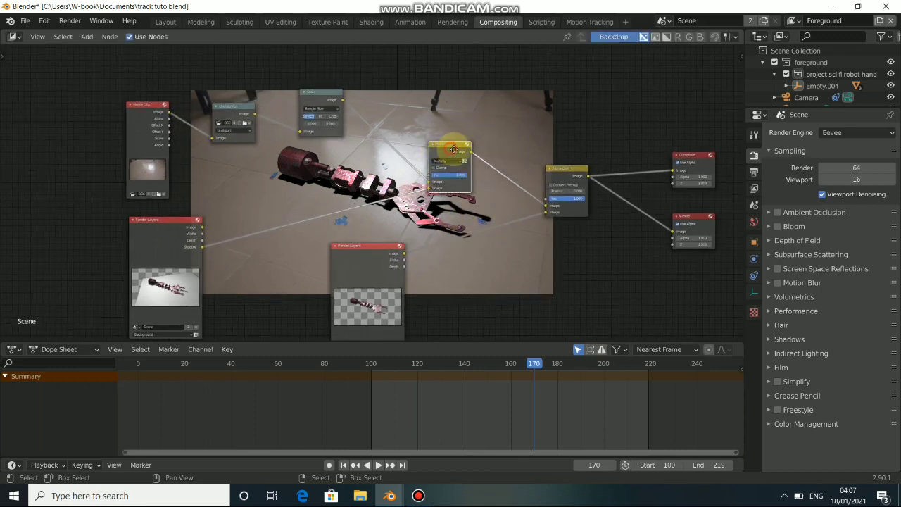
{"action": "left_click_drag", "start_coordinate": [453, 150], "coordinate": [462, 153]}
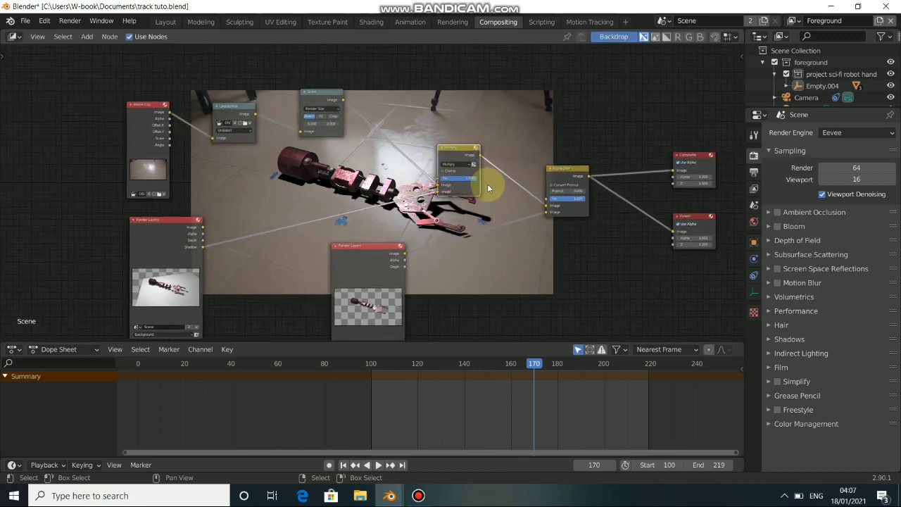
{"action": "scroll", "coordinate": [501, 172], "scroll_direction": "up", "scroll_amount": 3}
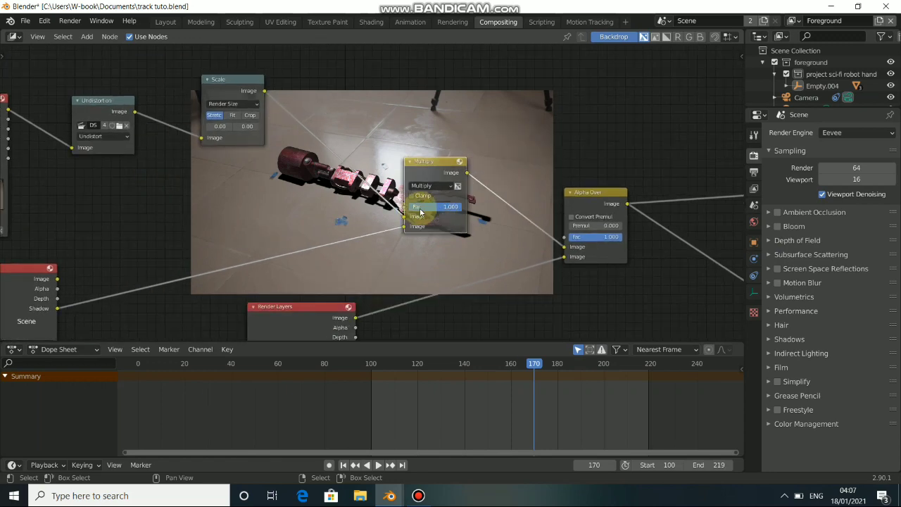
{"action": "left_click_drag", "start_coordinate": [462, 212], "coordinate": [451, 212]}
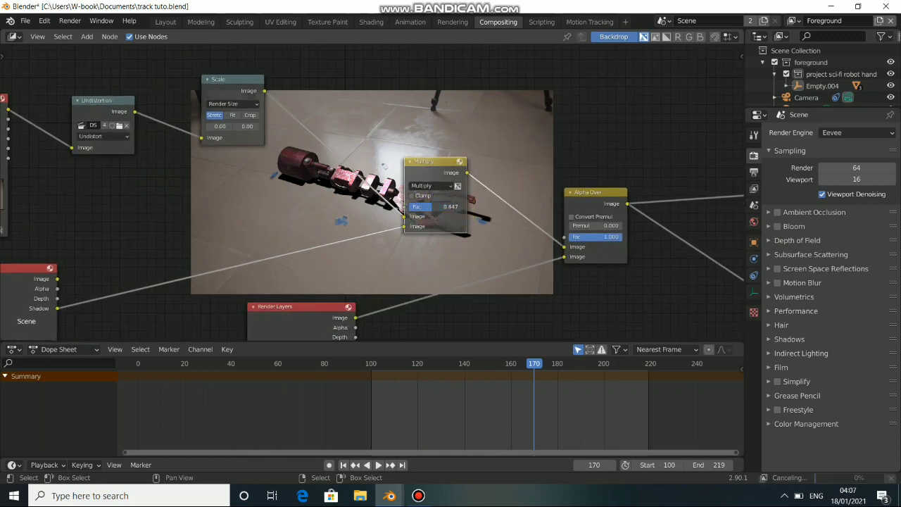
{"action": "middle_click_drag", "start_coordinate": [511, 216], "coordinate": [547, 163]}
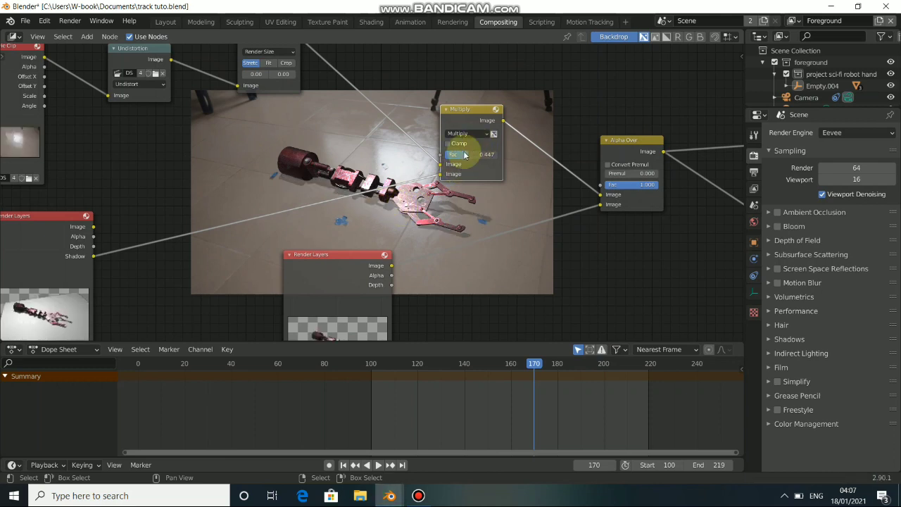
{"action": "left_click_drag", "start_coordinate": [464, 155], "coordinate": [469, 155]}
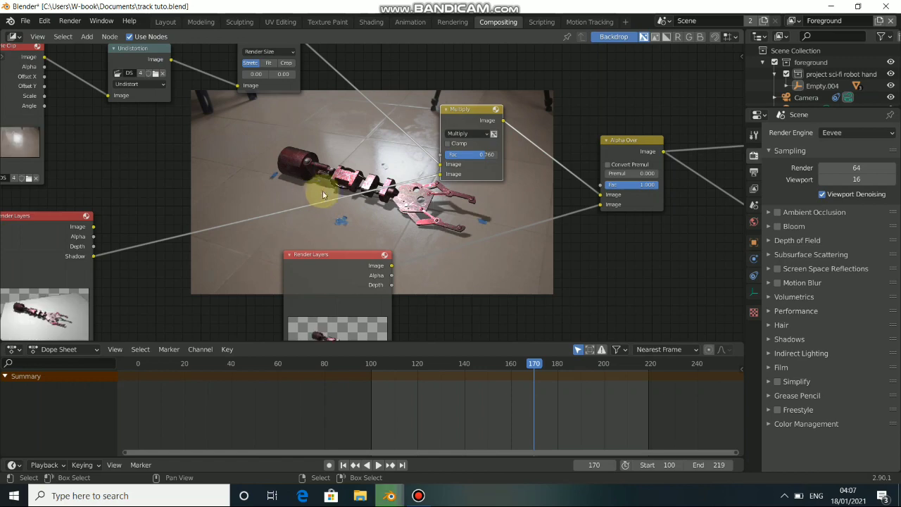
{"action": "middle_click_drag", "start_coordinate": [416, 247], "coordinate": [427, 214]}
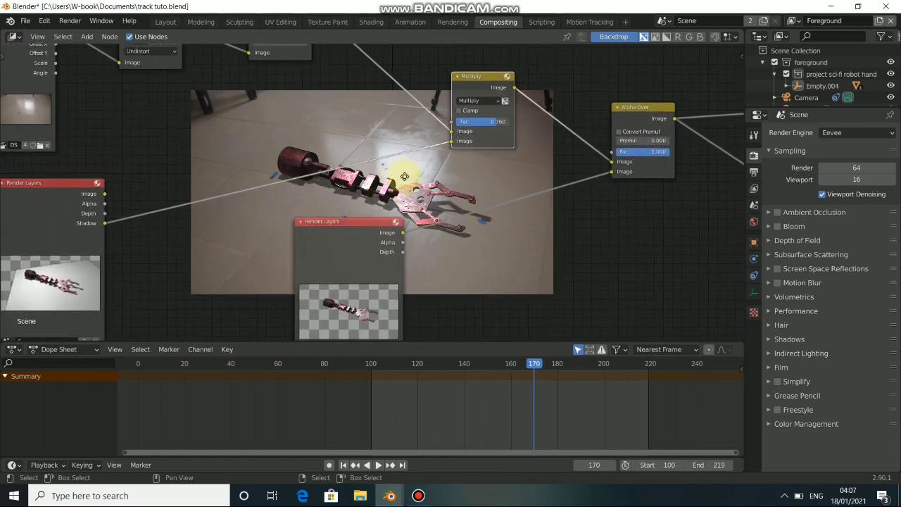
{"action": "middle_click_drag", "start_coordinate": [405, 176], "coordinate": [430, 208]}
{"action": "scroll", "coordinate": [542, 211], "scroll_direction": "down", "scroll_amount": 5}
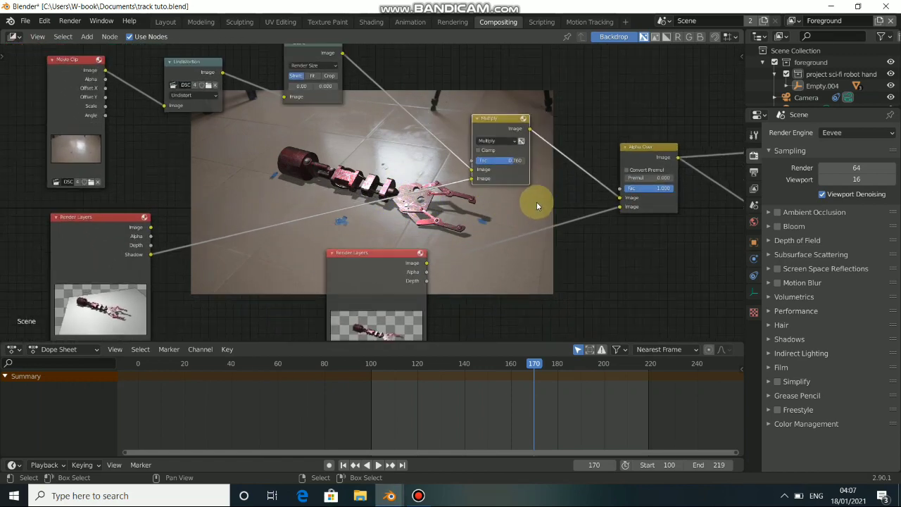
- Tidy the output side of the node tree, moving the Multiply node nearer the Scale node and raising the Alpha Over, Composite and Viewer nodes
{"action": "middle_click_drag", "start_coordinate": [197, 181], "coordinate": [260, 189]}
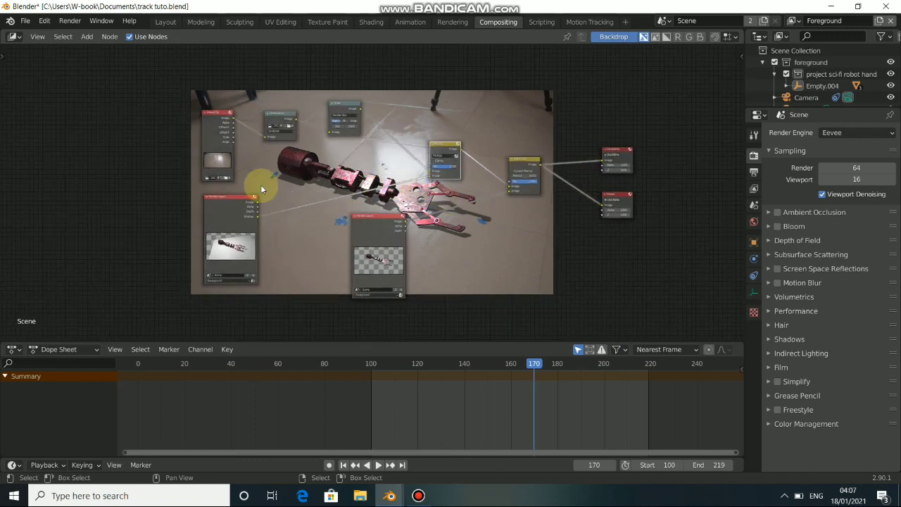
{"action": "left_click_drag", "start_coordinate": [235, 210], "coordinate": [386, 165]}
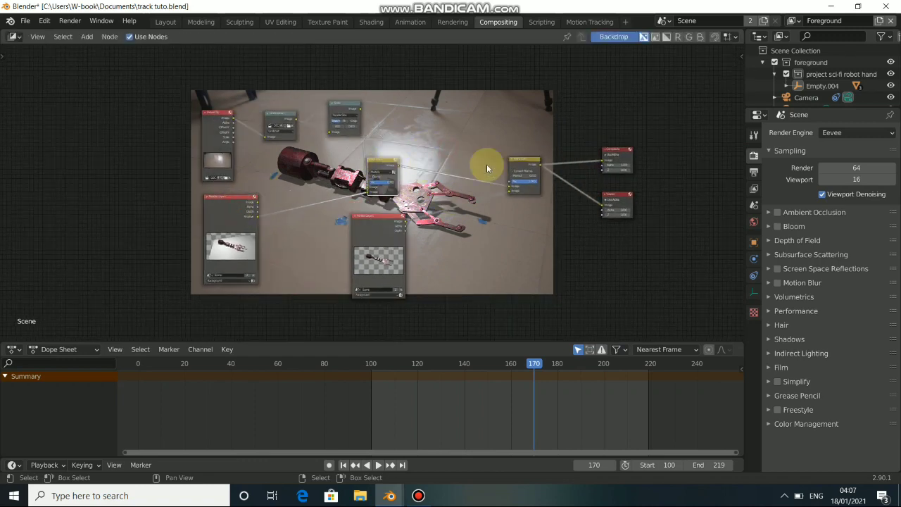
{"action": "left_click_drag", "start_coordinate": [518, 163], "coordinate": [512, 142]}
{"action": "left_click_drag", "start_coordinate": [607, 157], "coordinate": [600, 124]}
{"action": "left_click_drag", "start_coordinate": [618, 190], "coordinate": [610, 156]}
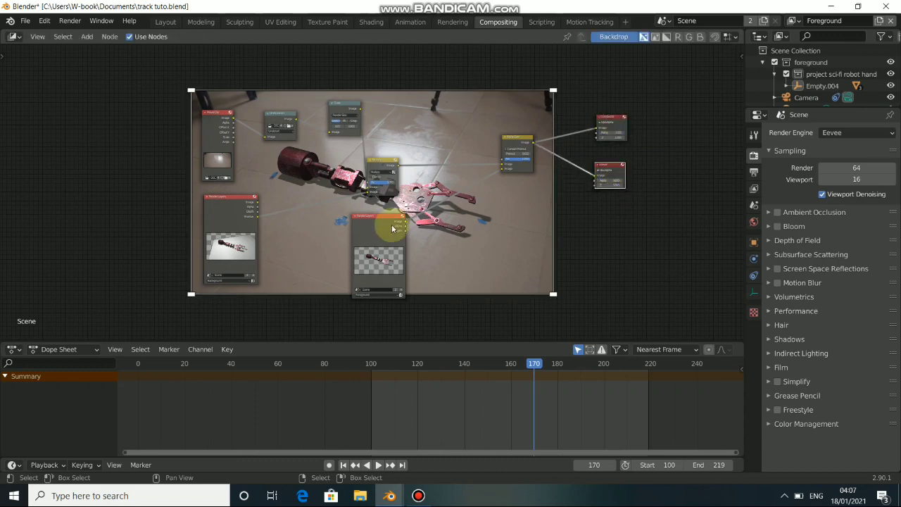
- Line up the two Render Layers nodes in a row below the footage nodes, and space the Multiply and Alpha Over nodes above them
{"action": "left_click_drag", "start_coordinate": [217, 204], "coordinate": [205, 199]}
{"action": "mouse_move", "coordinate": [245, 213]}
{"action": "left_mouse_down"}
{"action": "mouse_move", "coordinate": [368, 189]}
{"action": "mouse_move", "coordinate": [418, 151]}
{"action": "mouse_move", "coordinate": [415, 161]}
{"action": "mouse_move", "coordinate": [426, 138]}
{"action": "left_mouse_up"}
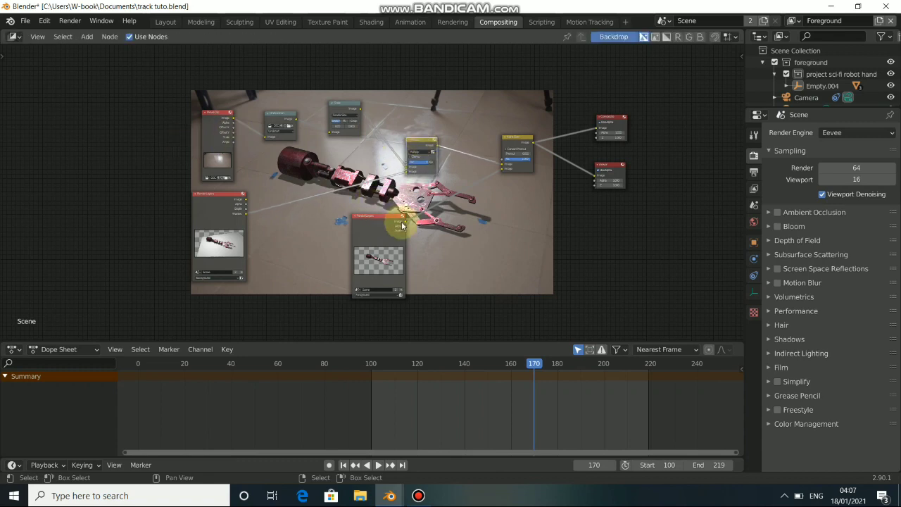
{"action": "left_click_drag", "start_coordinate": [401, 226], "coordinate": [408, 209]}
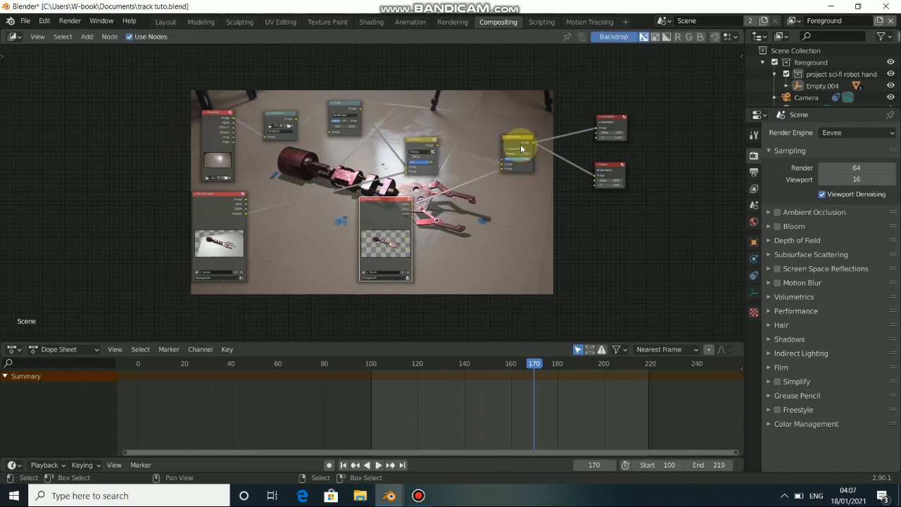
{"action": "left_click_drag", "start_coordinate": [520, 142], "coordinate": [523, 148]}
{"action": "middle_click_drag", "start_coordinate": [482, 219], "coordinate": [457, 238]}
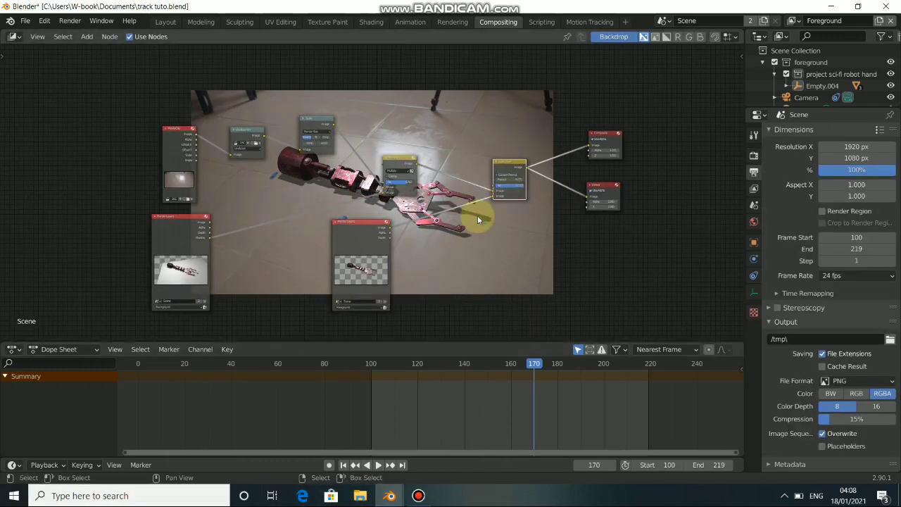